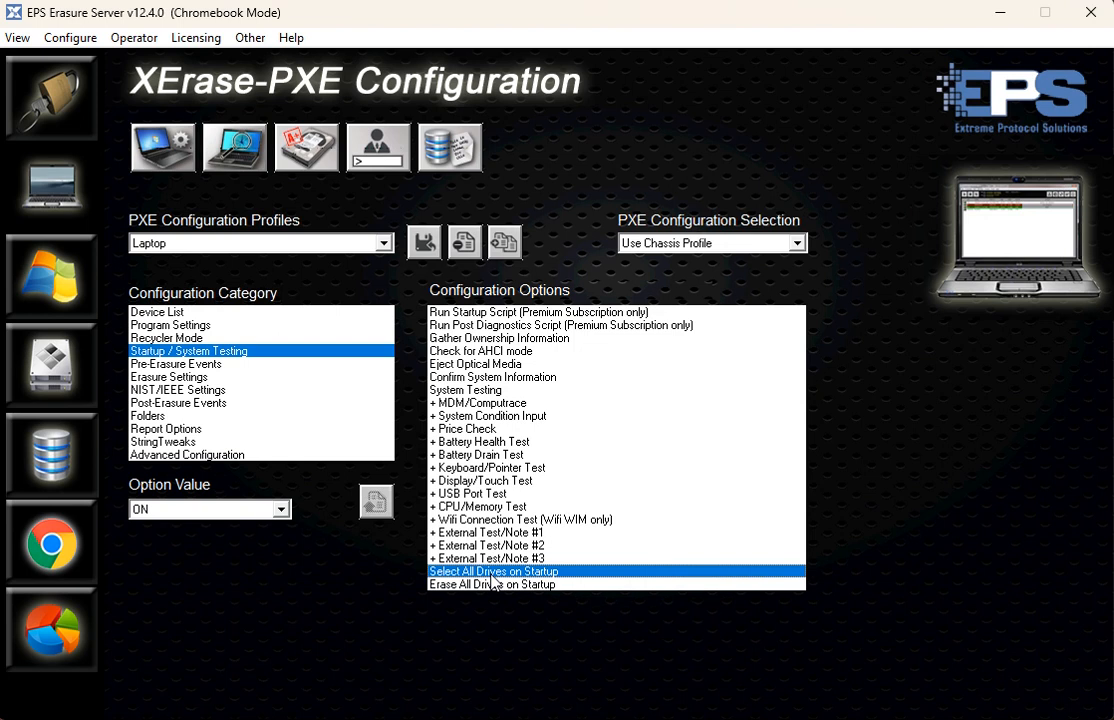
- Set the Erase All Drives on Startup option to ON for the Laptop profile
left_click(497, 584)
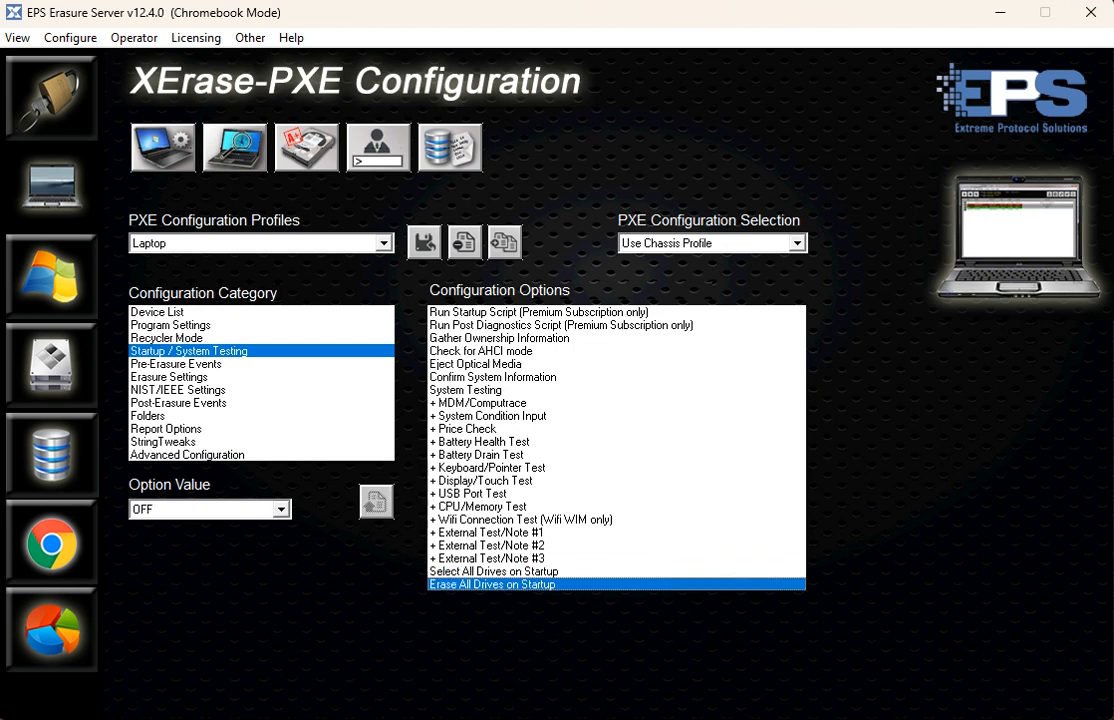
left_click(211, 512)
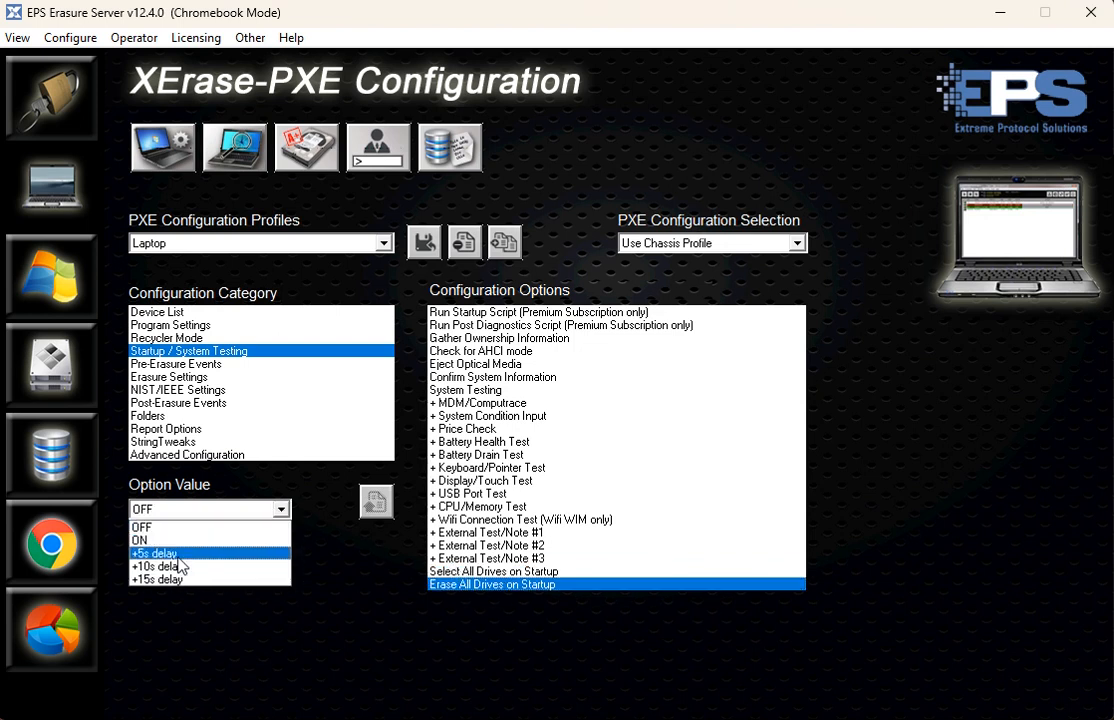
left_click(160, 540)
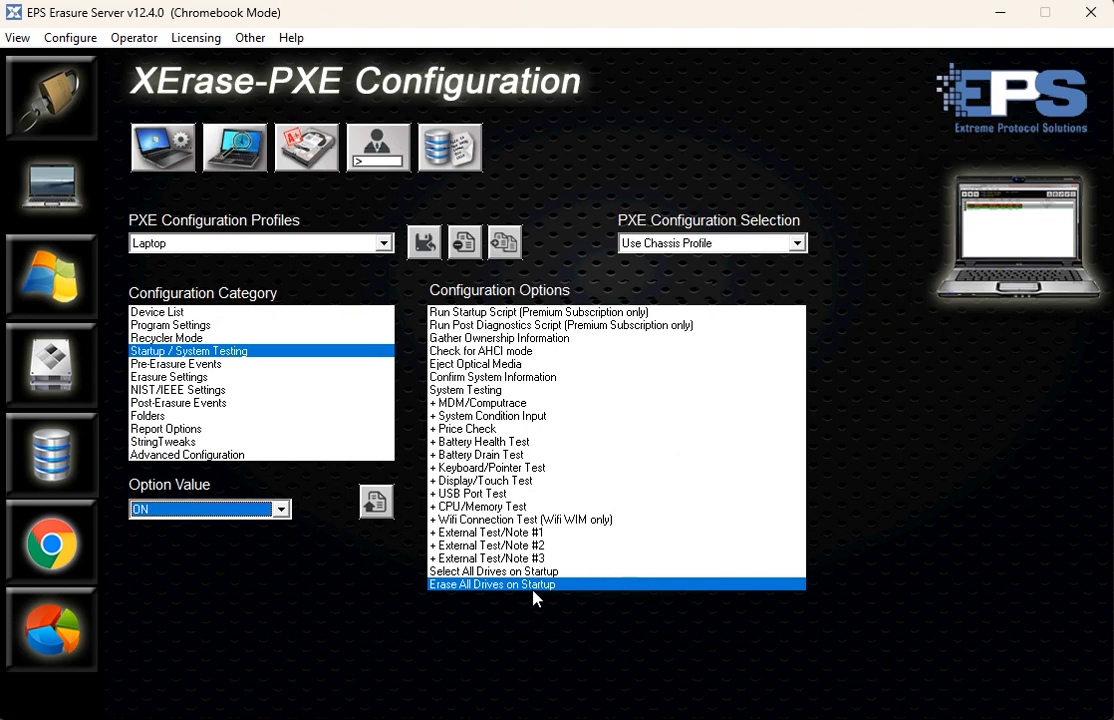
left_click(282, 510)
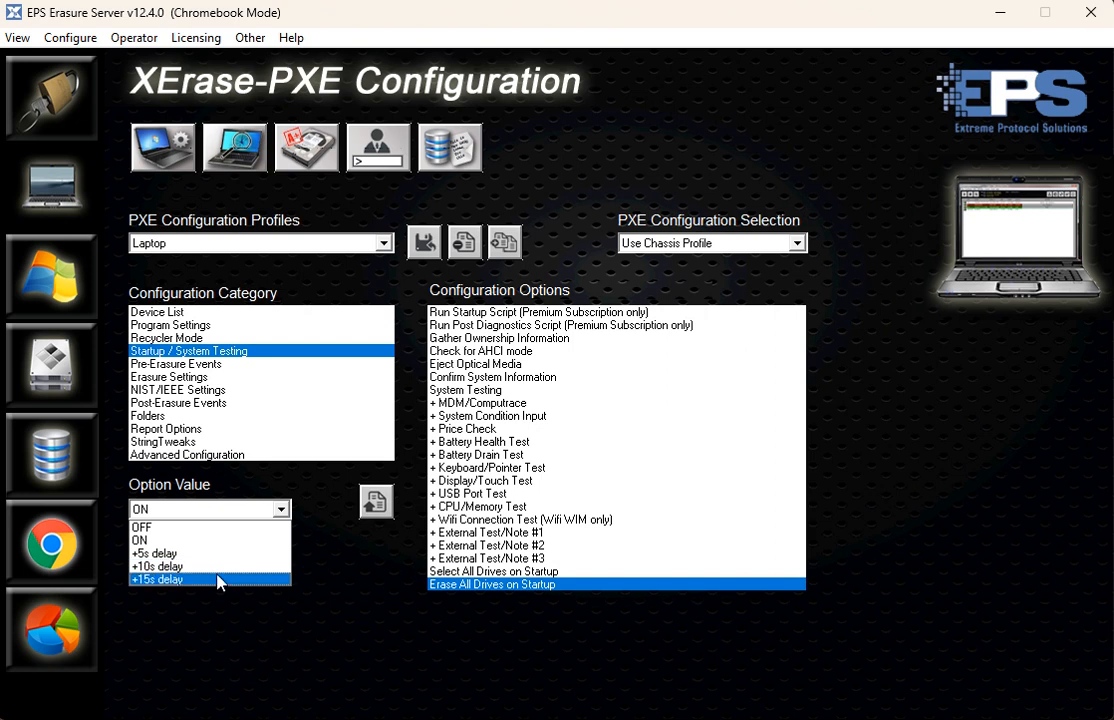
left_click(363, 592)
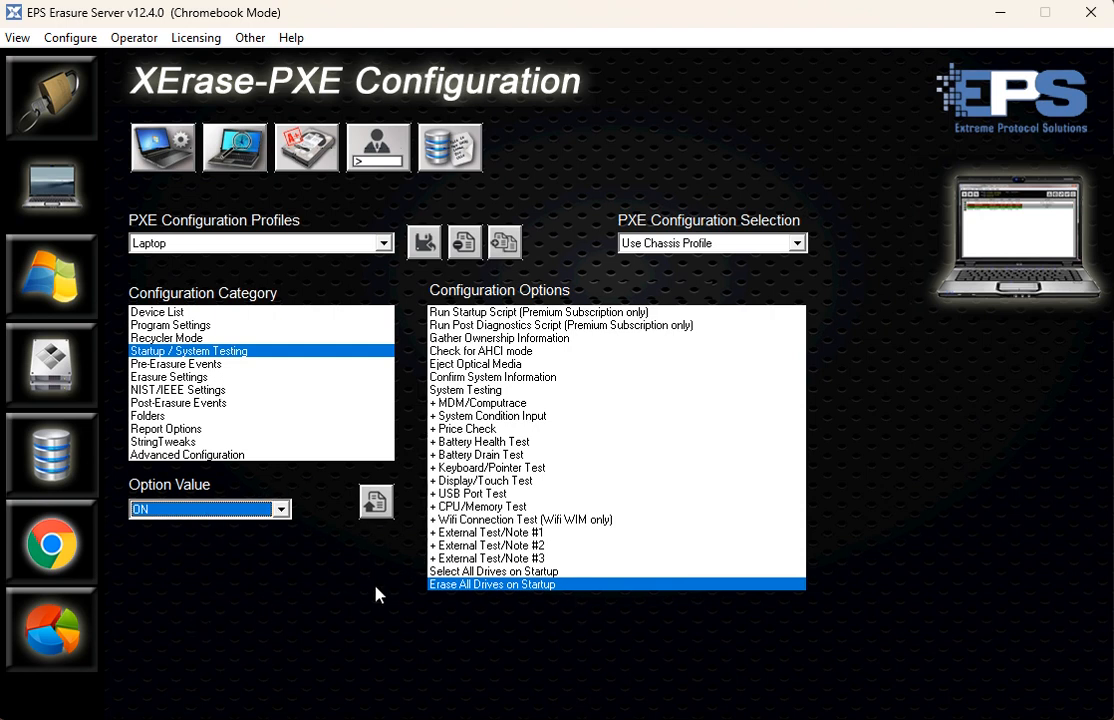
- In the Pre-Erasure Events, set Health and Grading's ATA grade file to MySATA and keep SCSI_grade_SAMPLE as the SCSI grade file
left_click(186, 365)
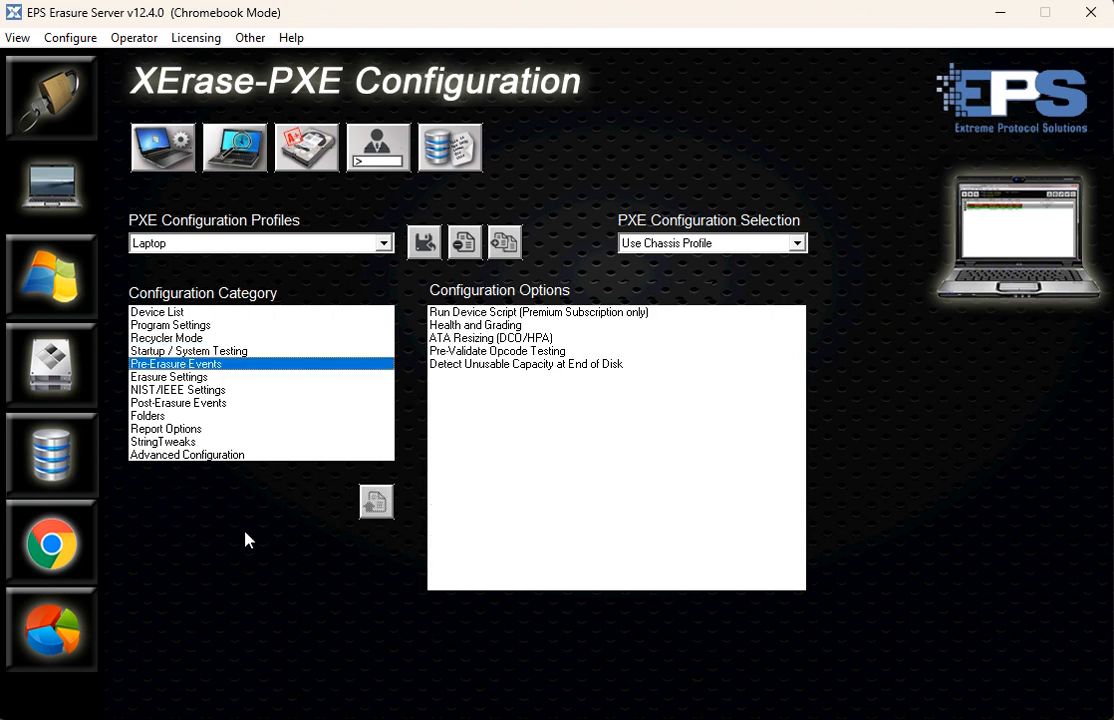
left_click(461, 316)
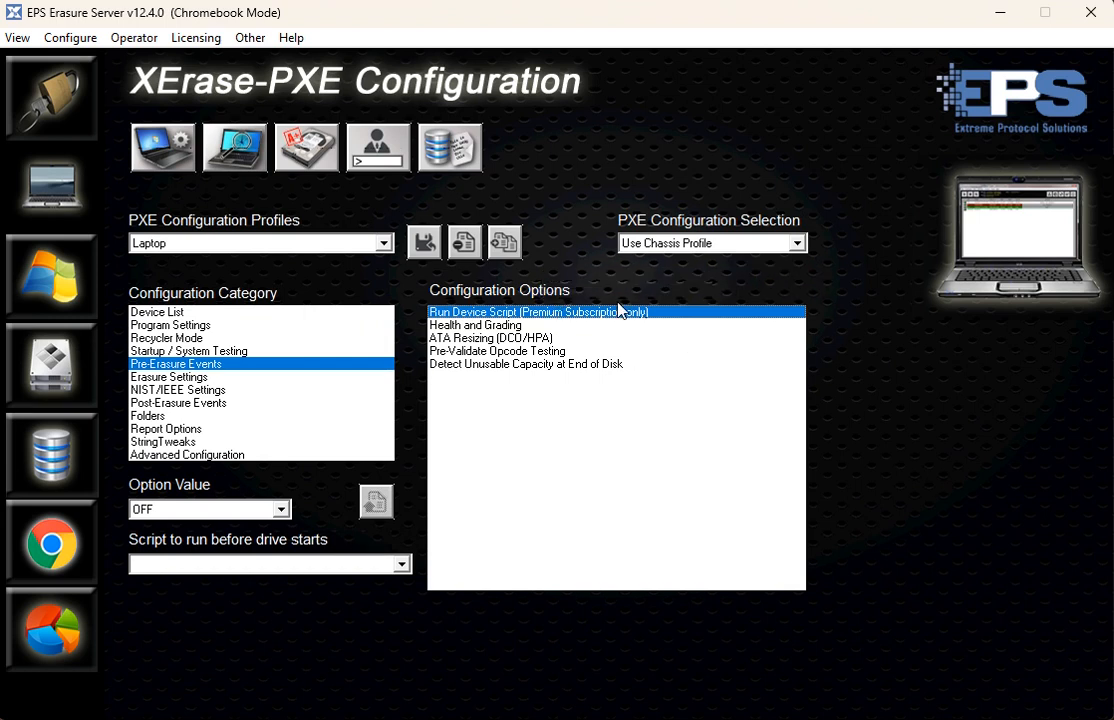
left_click(485, 327)
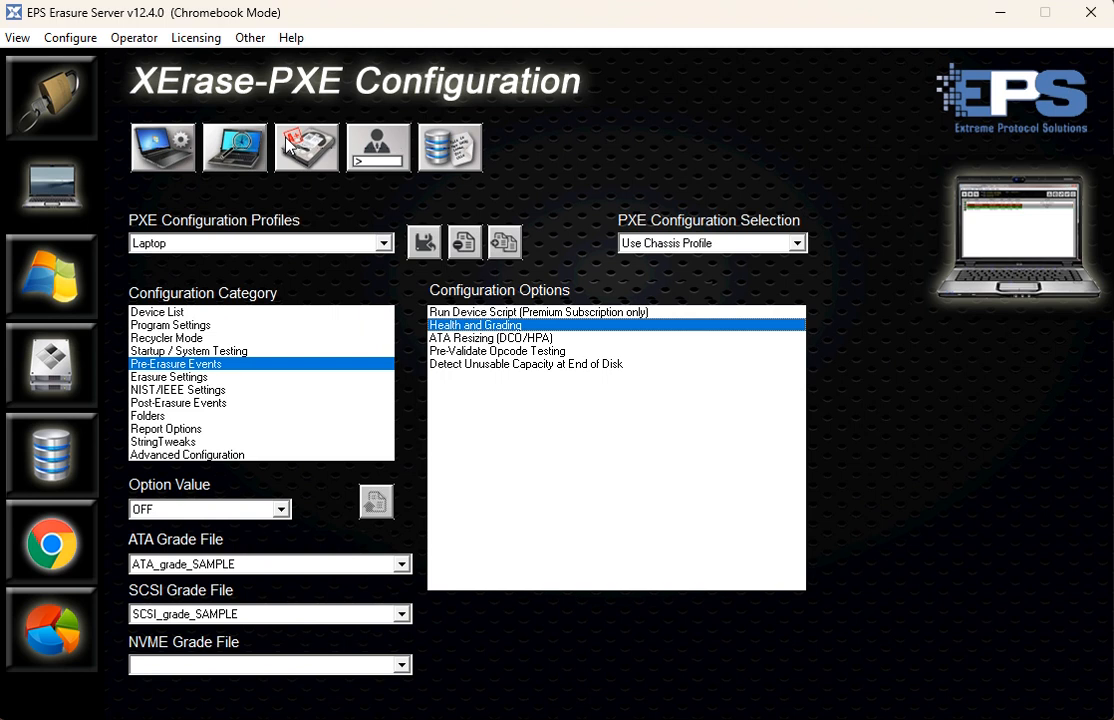
left_click(255, 510)
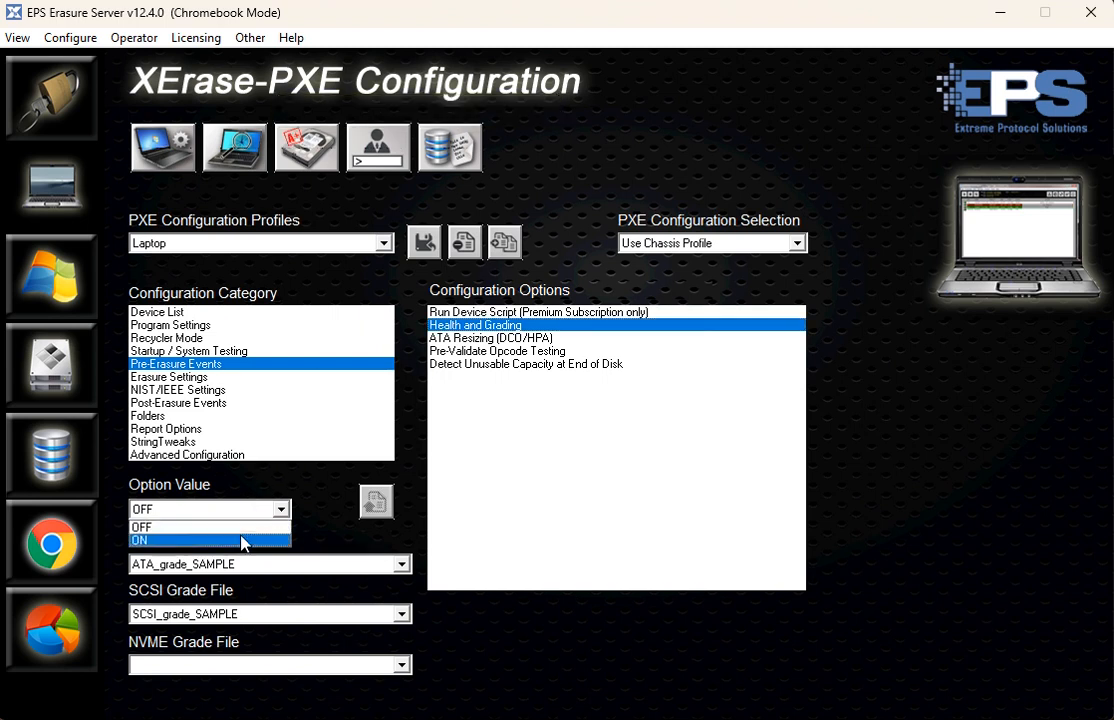
left_click(315, 525)
left_click(300, 564)
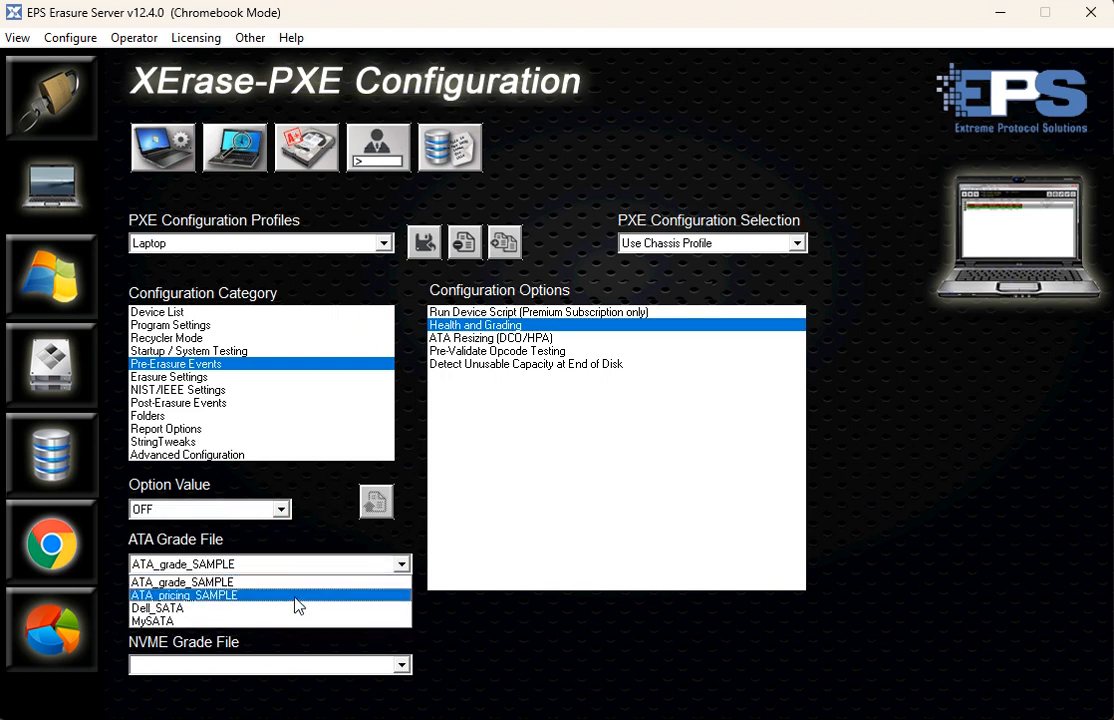
left_click(274, 621)
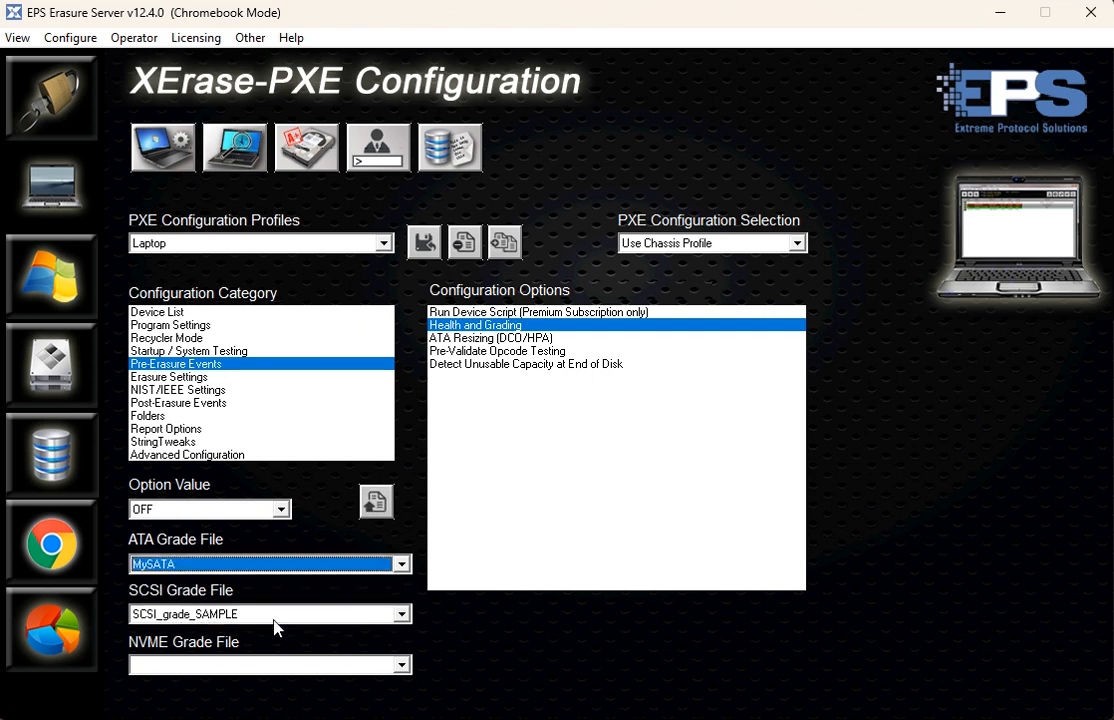
left_click(273, 619)
left_click(275, 630)
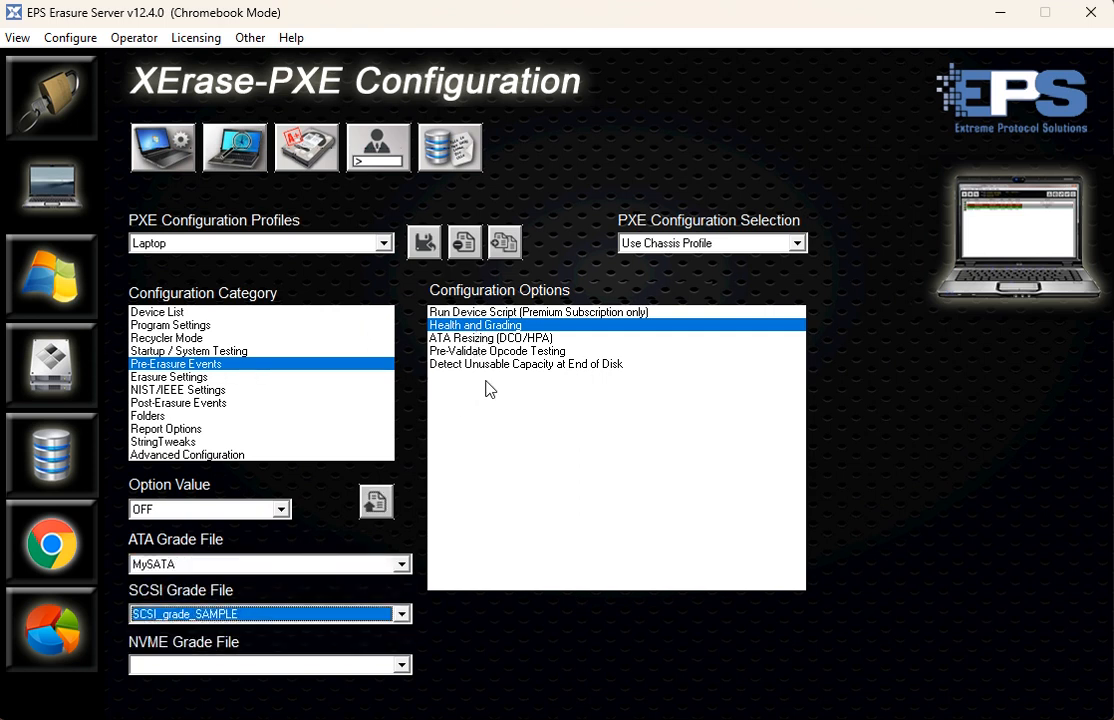
- Set the ATA Resizing (DCO/HPA) pre-erasure option to ON
left_click(476, 338)
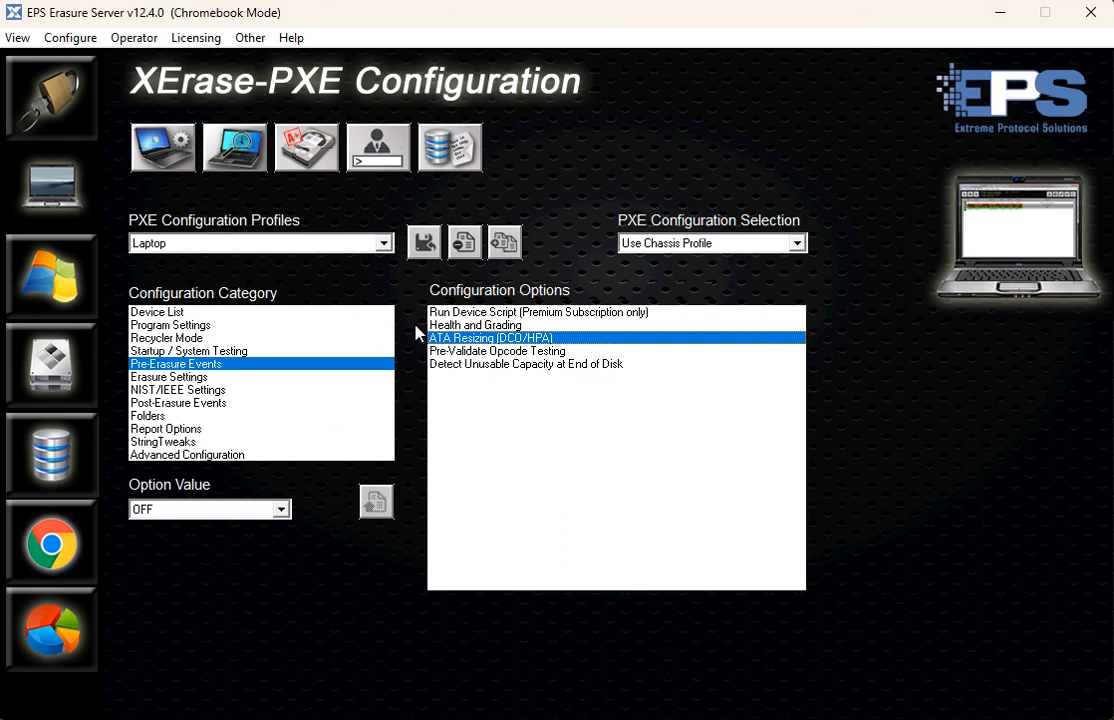
left_click(262, 512)
left_click(222, 540)
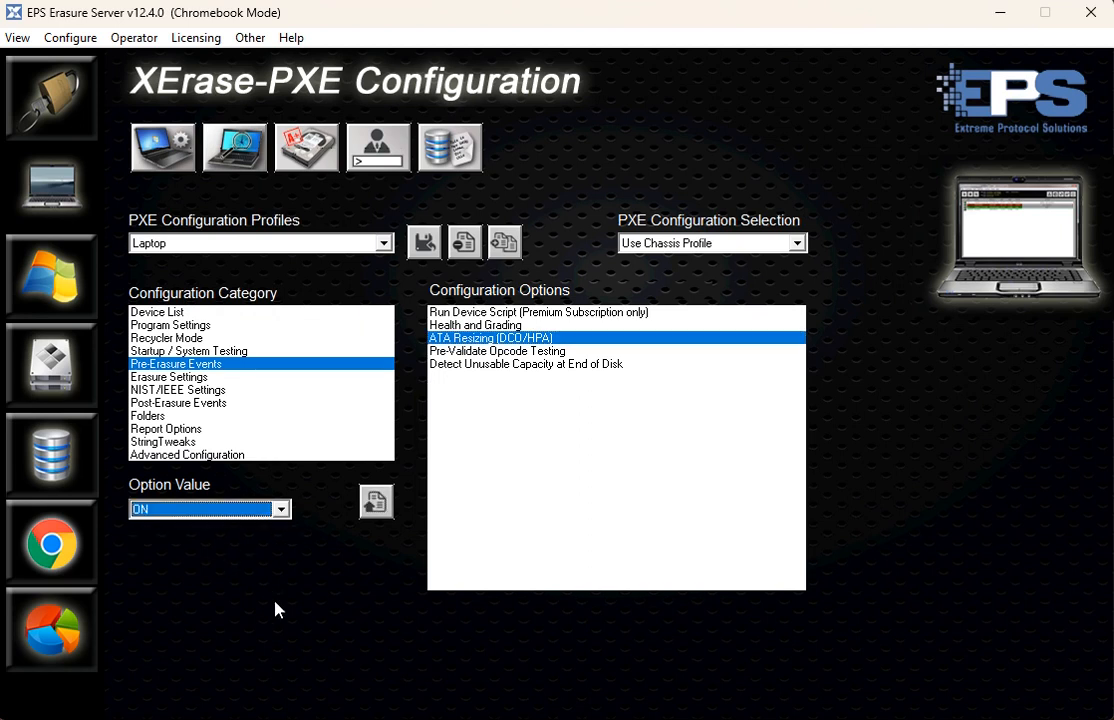
- In the Erasure Settings, set the Action if Slow option to Abort < 1.0 MB/s
left_click(180, 378)
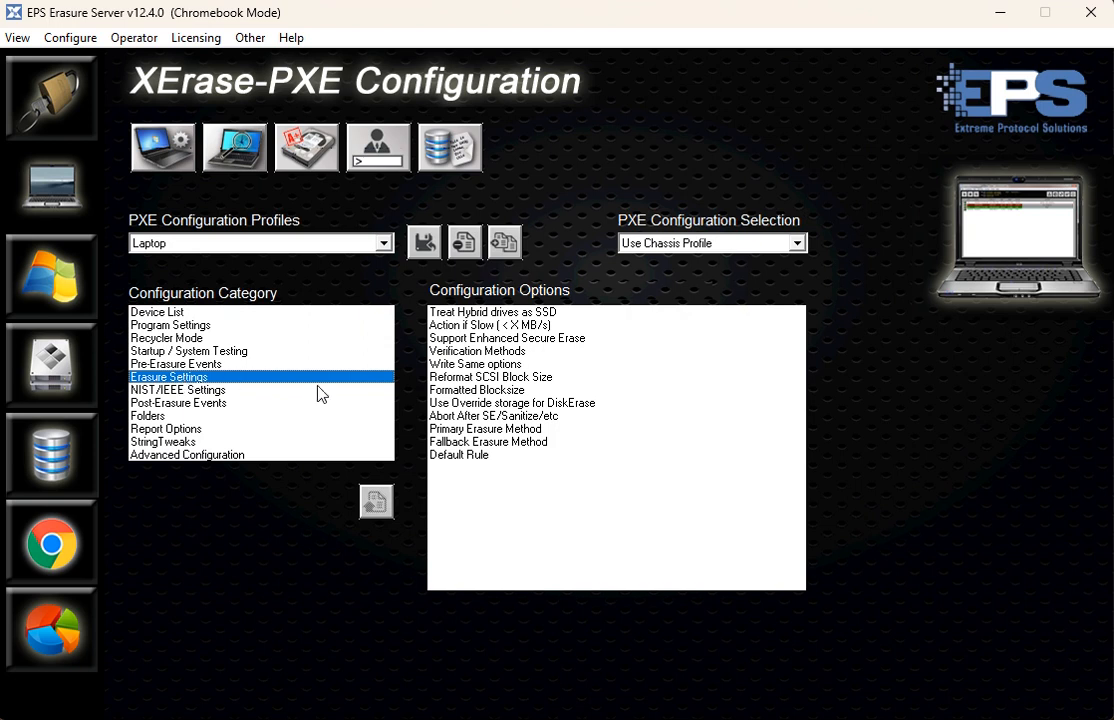
left_click(472, 328)
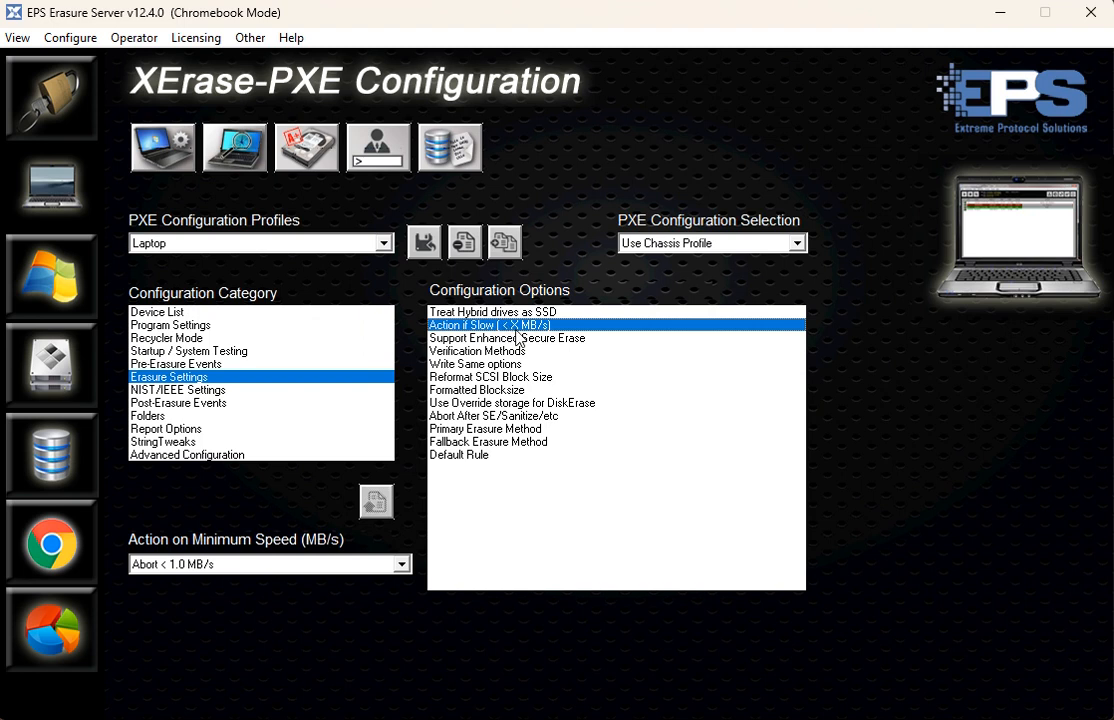
left_click(292, 565)
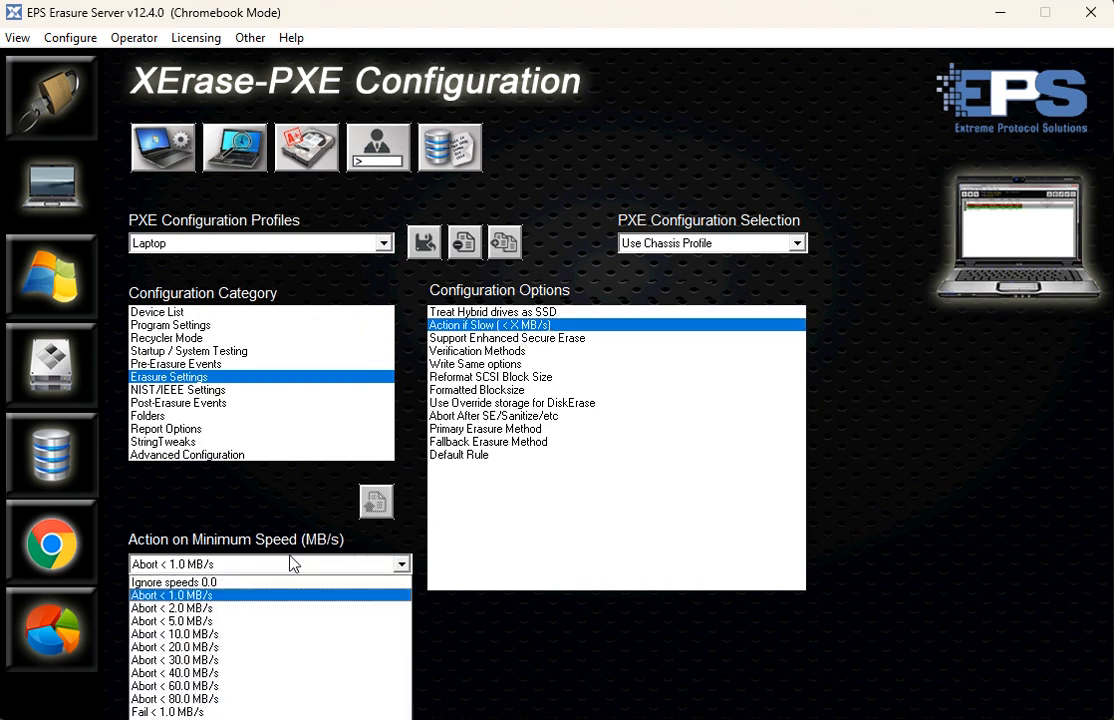
left_click(235, 615)
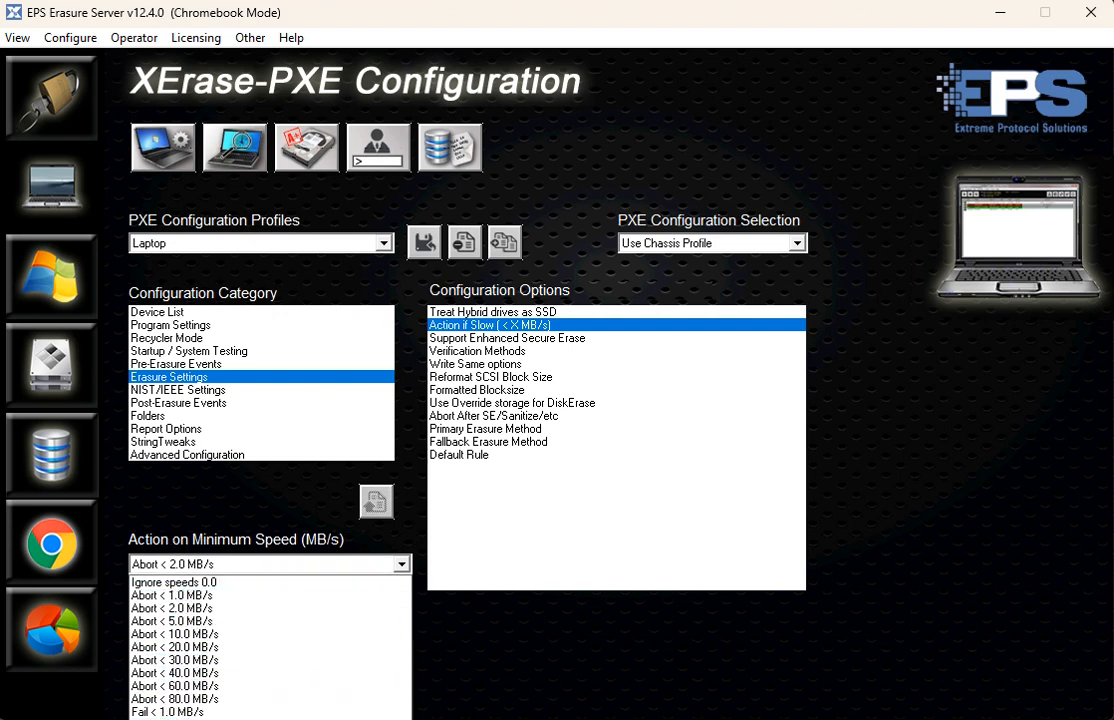
left_click(487, 674)
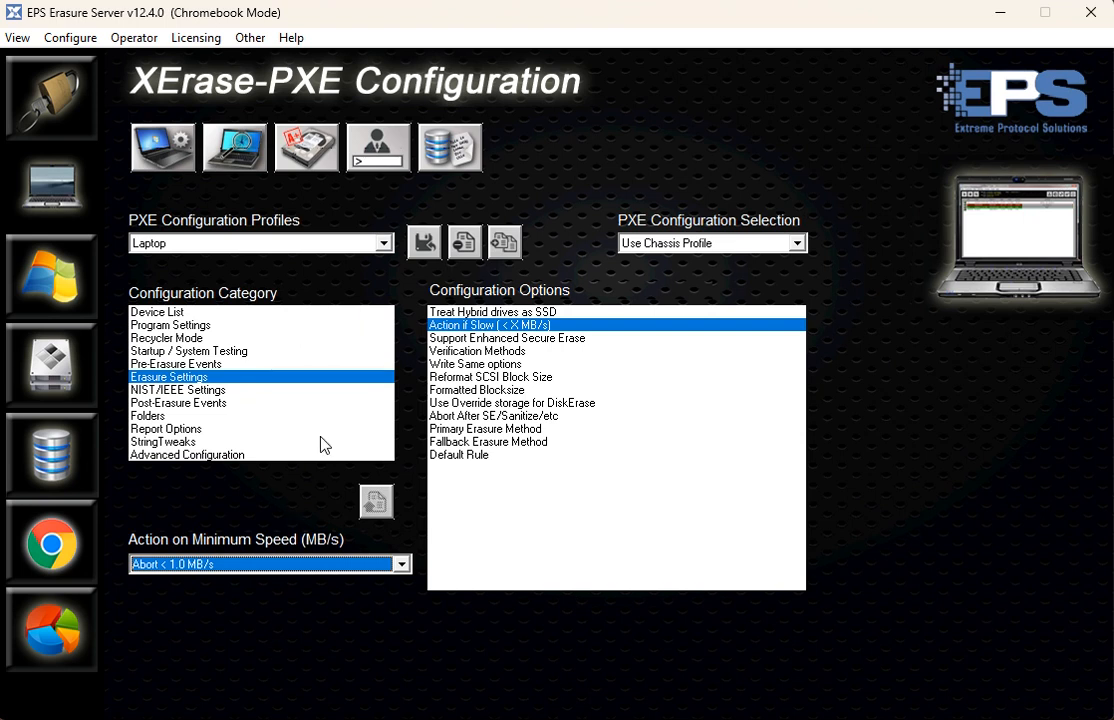
- Set the verification method to Spot Verification of 1000 blocks with Pre-Seed for Self-Erasure (Sanitize/Secure/Format)
left_click(445, 352)
left_click(264, 514)
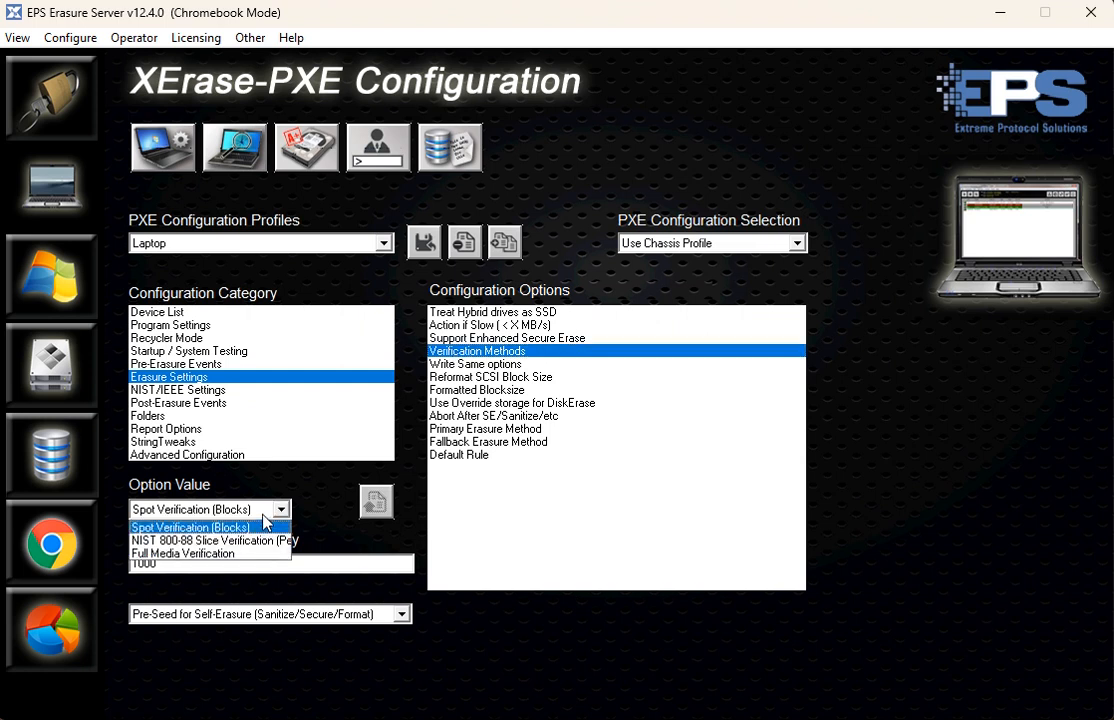
left_click(200, 527)
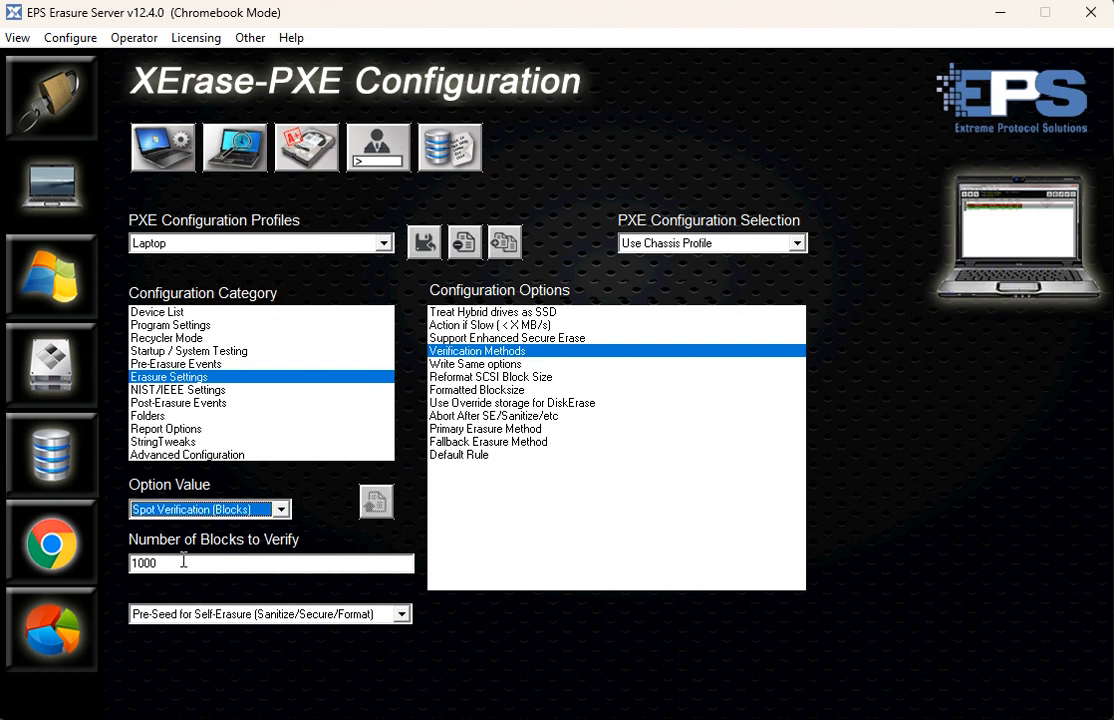
double_click(150, 563)
left_click(190, 614)
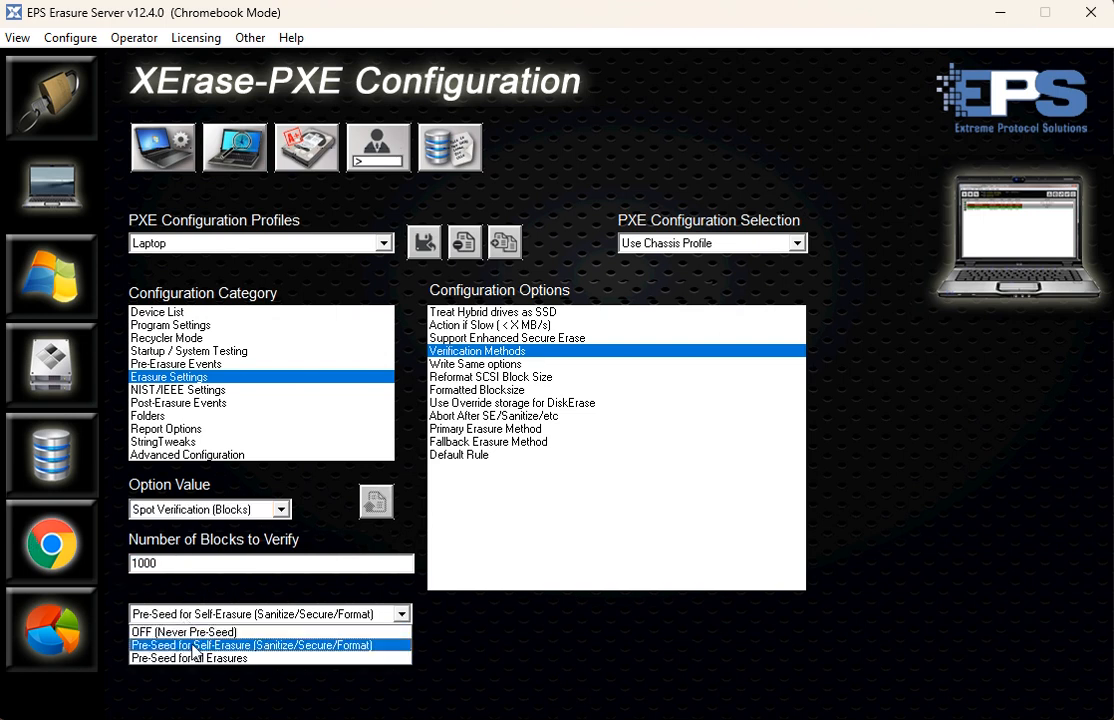
left_click(313, 530)
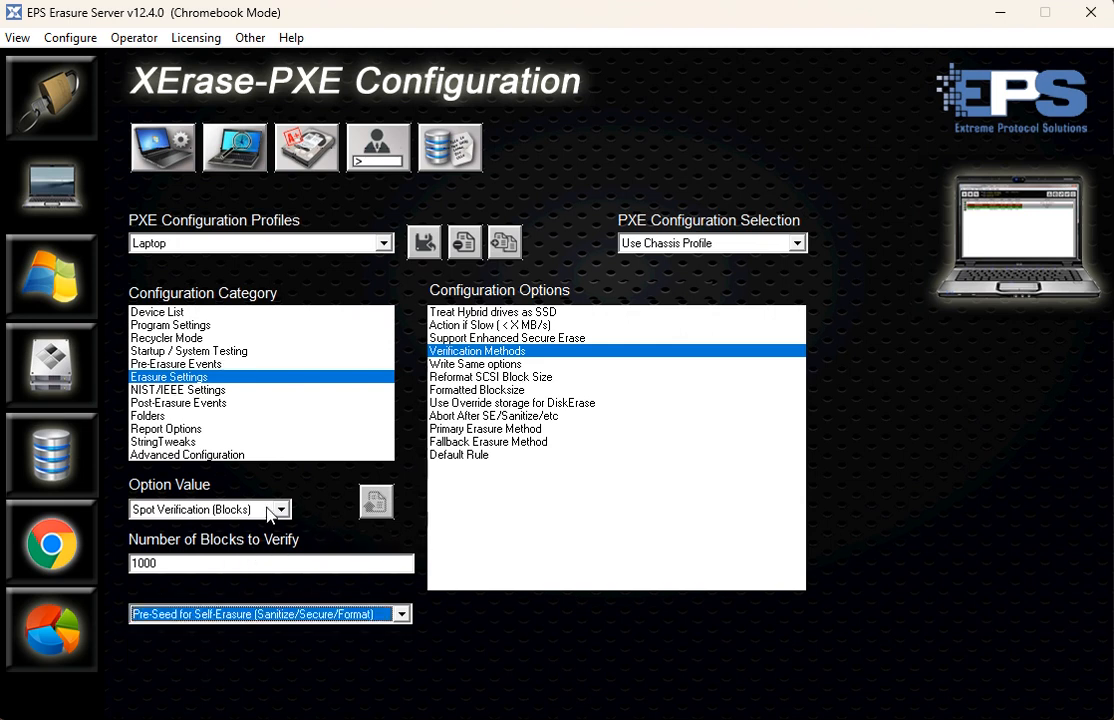
- Set the verification method to NIST 800-88 Slice Verification, checking 10 percent of the disk
left_click(232, 509)
left_click(229, 541)
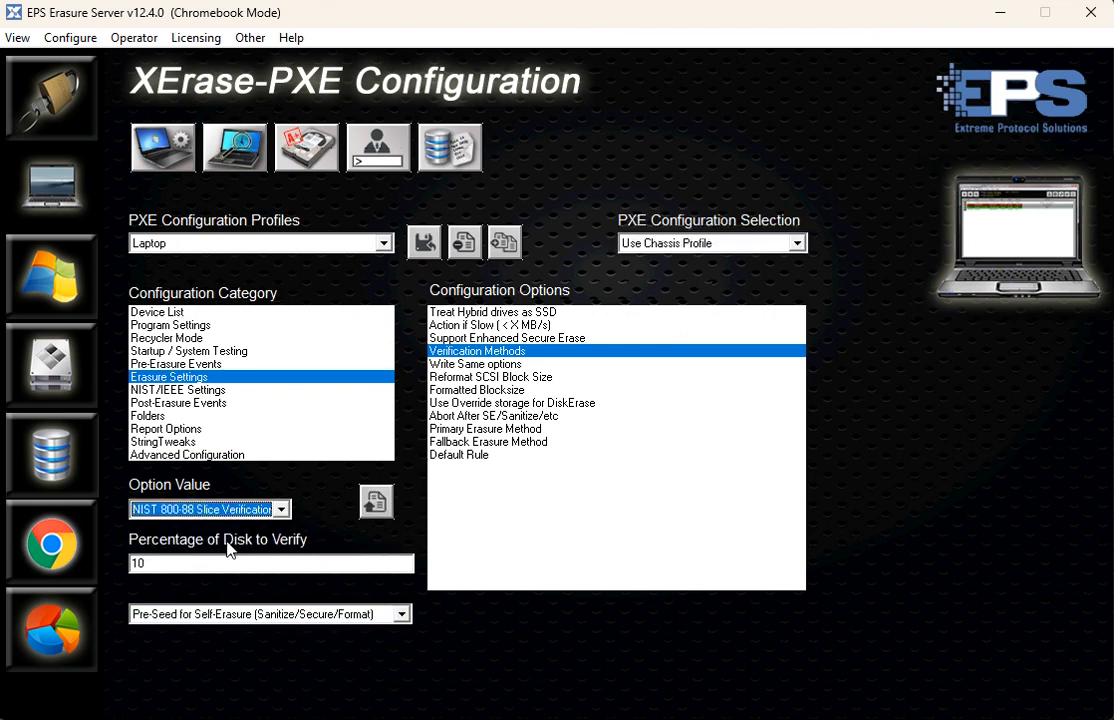
left_click(205, 509)
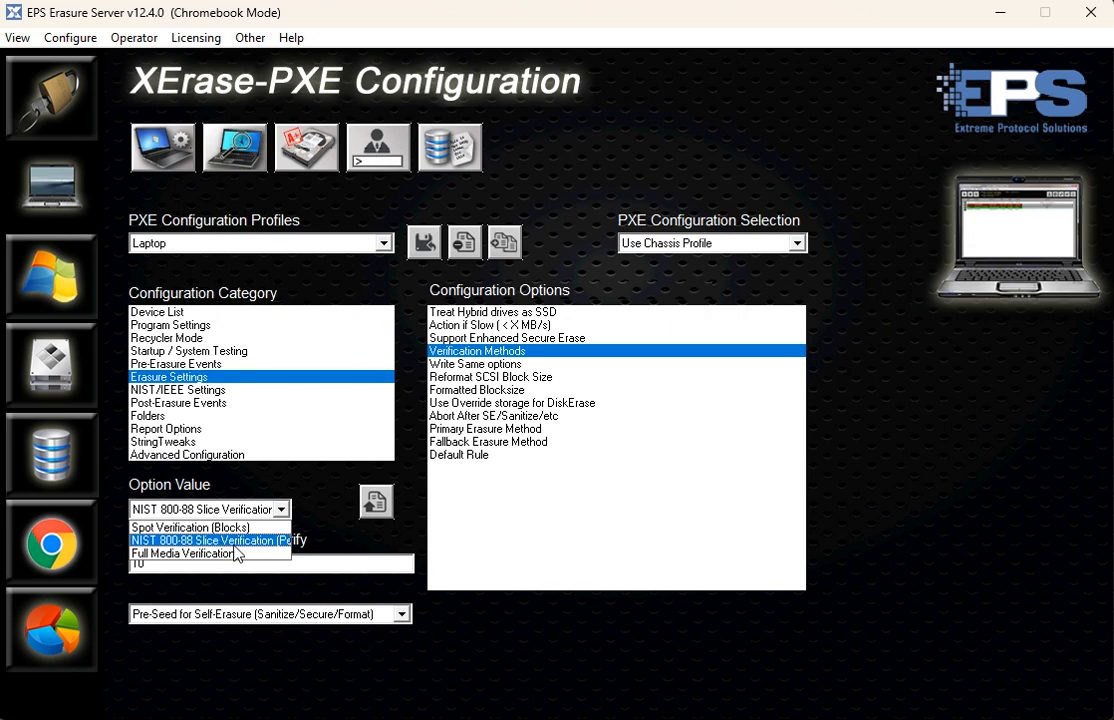
left_click(238, 545)
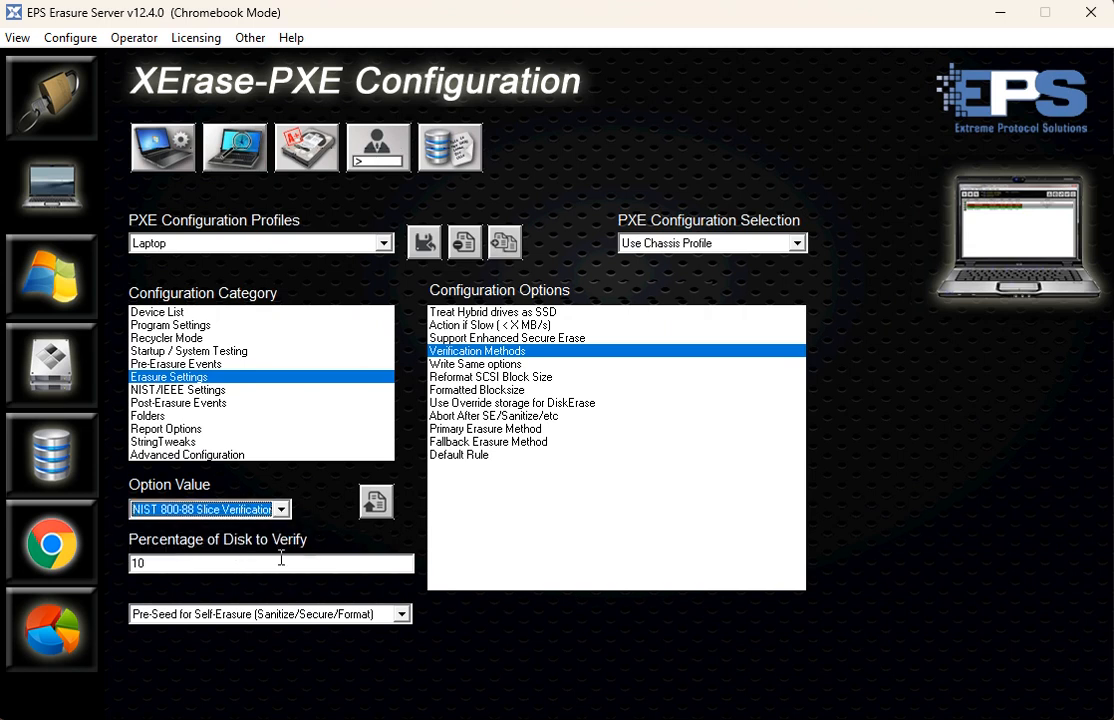
left_click_drag(186, 566, 35, 558)
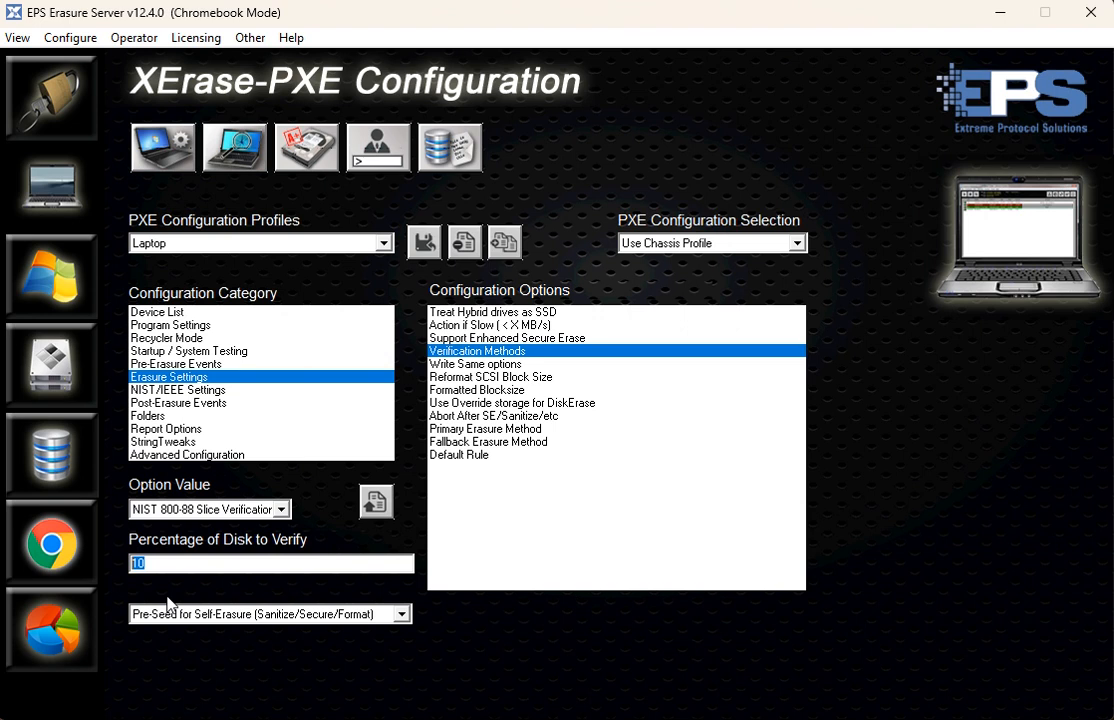
type("5")
key("BackSpace")
type("10")
- Set the verification method to Full Media Verification
left_click(282, 510)
left_click(249, 553)
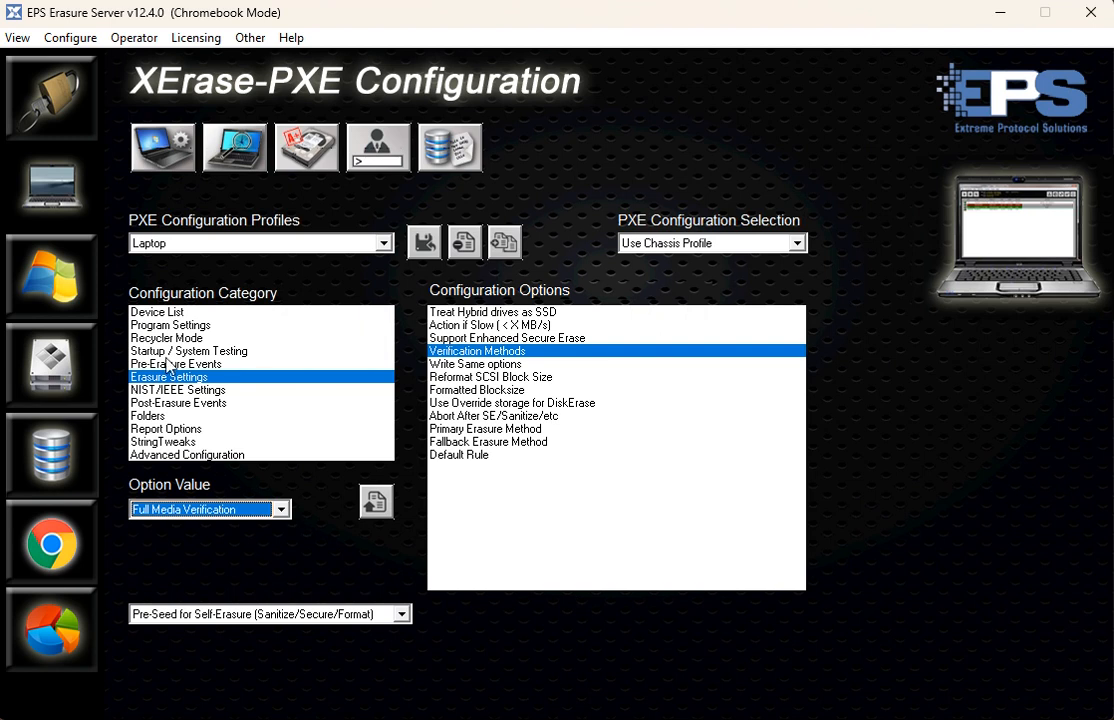
- Review the Write Same, Reformat SCSI Block Size, Formatted Blocksize and Primary Erasure Method options in the Erasure Settings
left_click(490, 366)
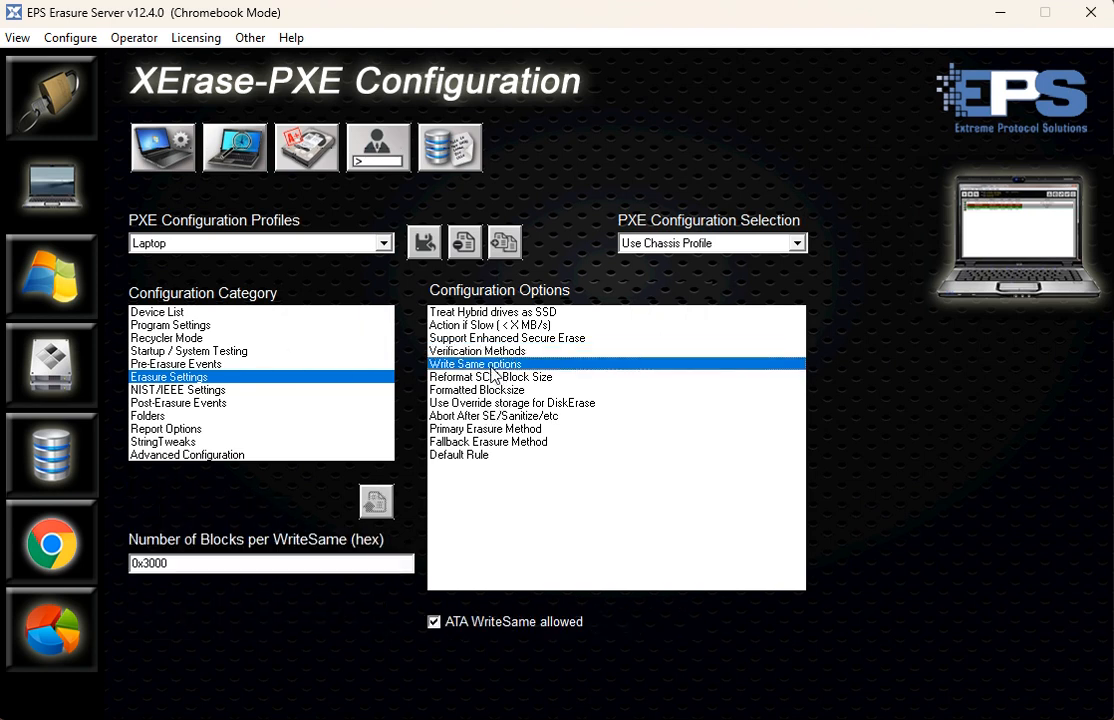
left_click(488, 378)
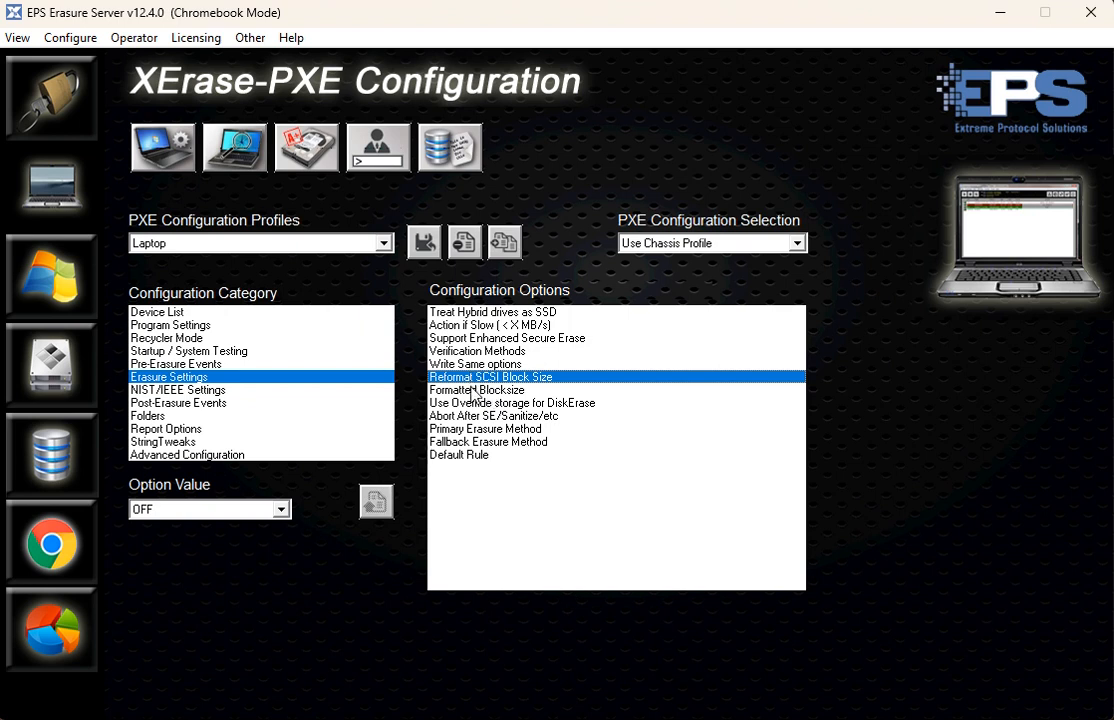
left_click(174, 512)
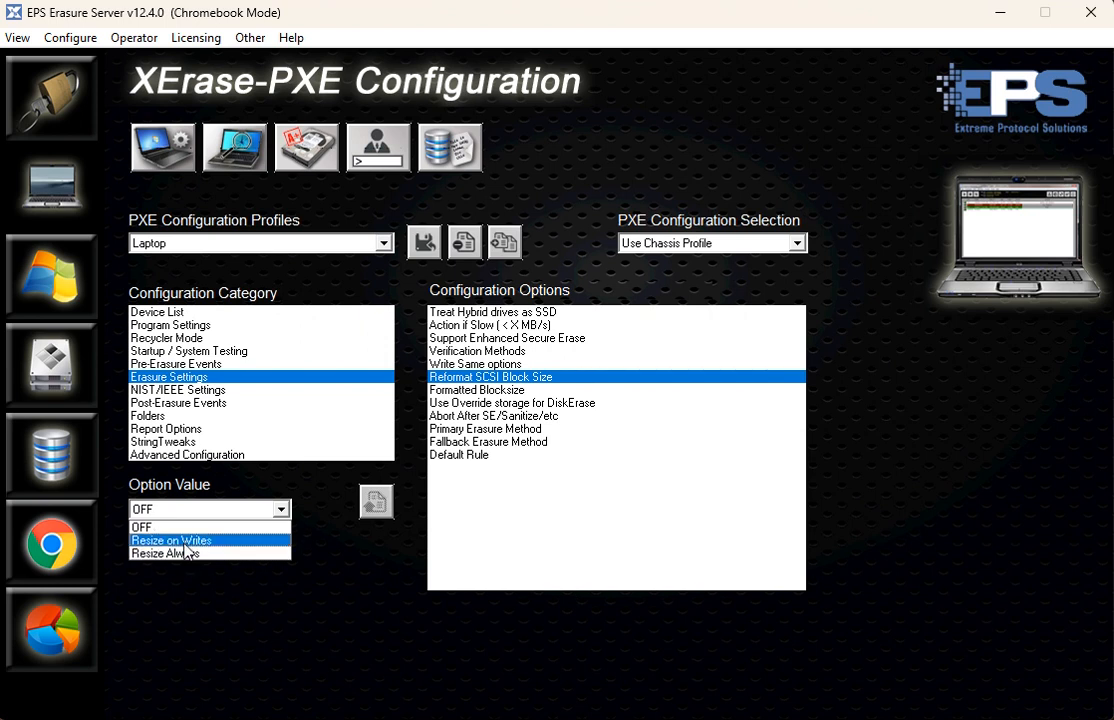
left_click(211, 593)
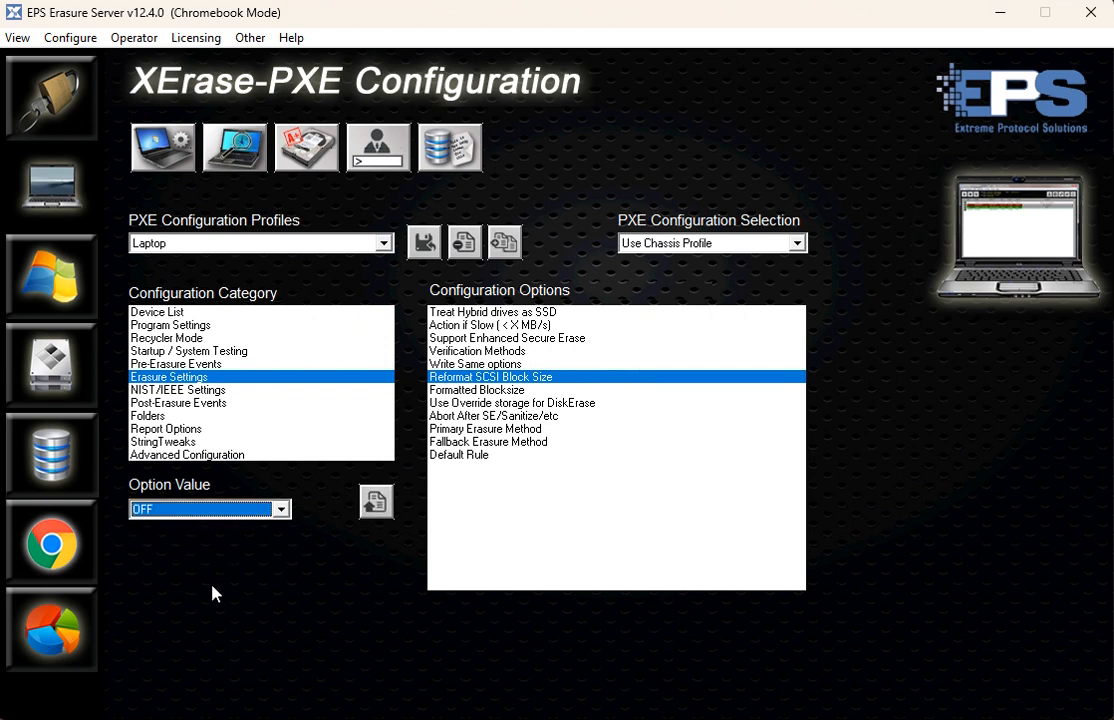
left_click(485, 390)
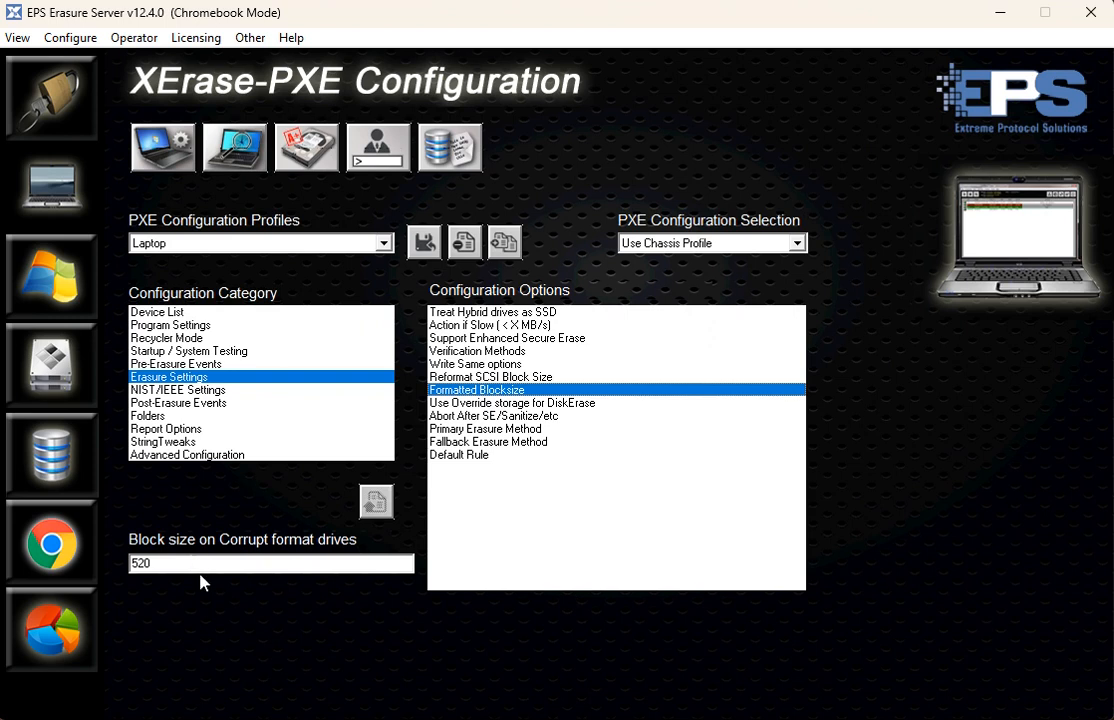
double_click(142, 563)
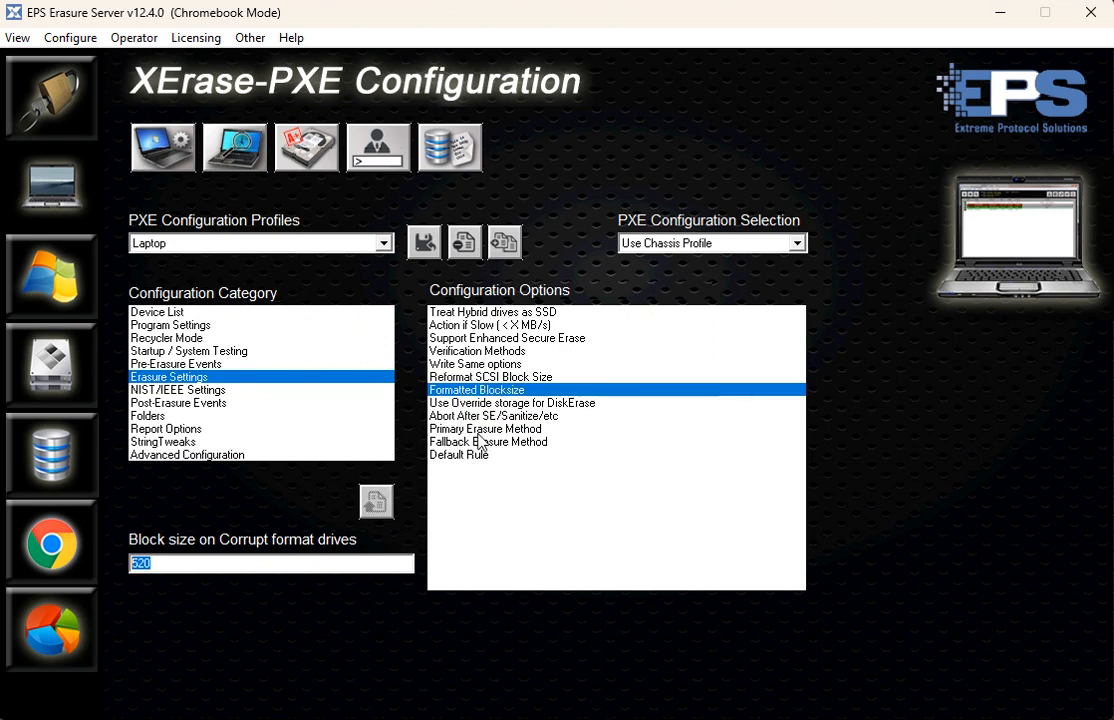
left_click(450, 429)
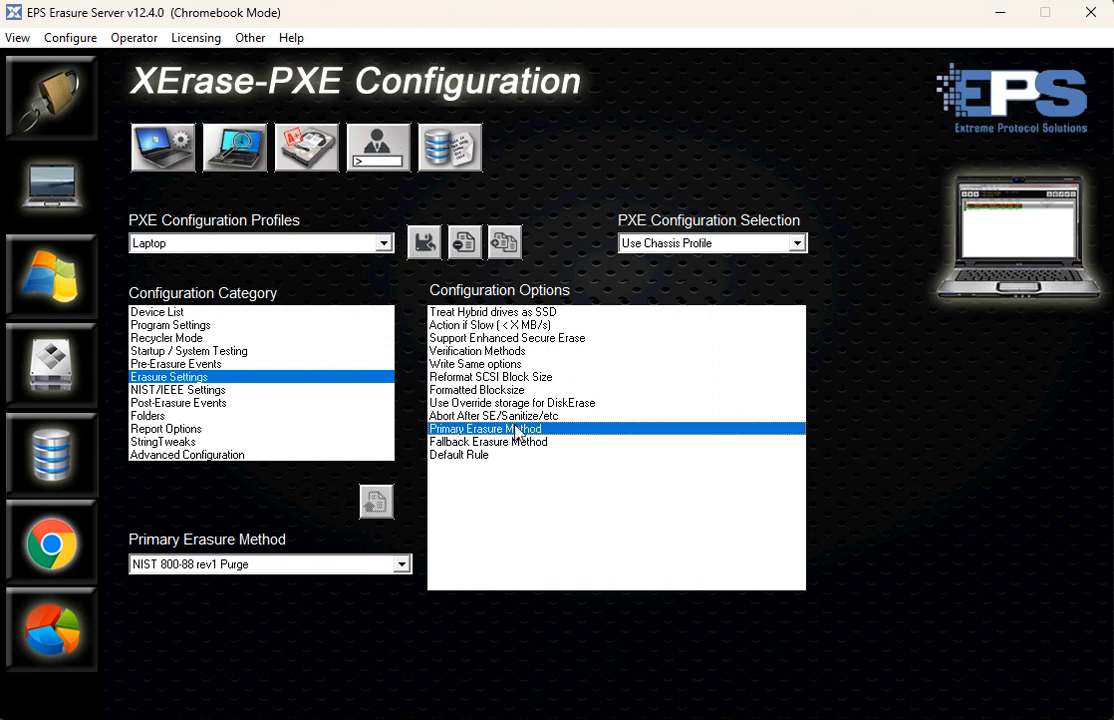
- Review the available choices for the Primary Erasure Method and the Fallback Erasure Method in the Erasure Settings
left_click(195, 569)
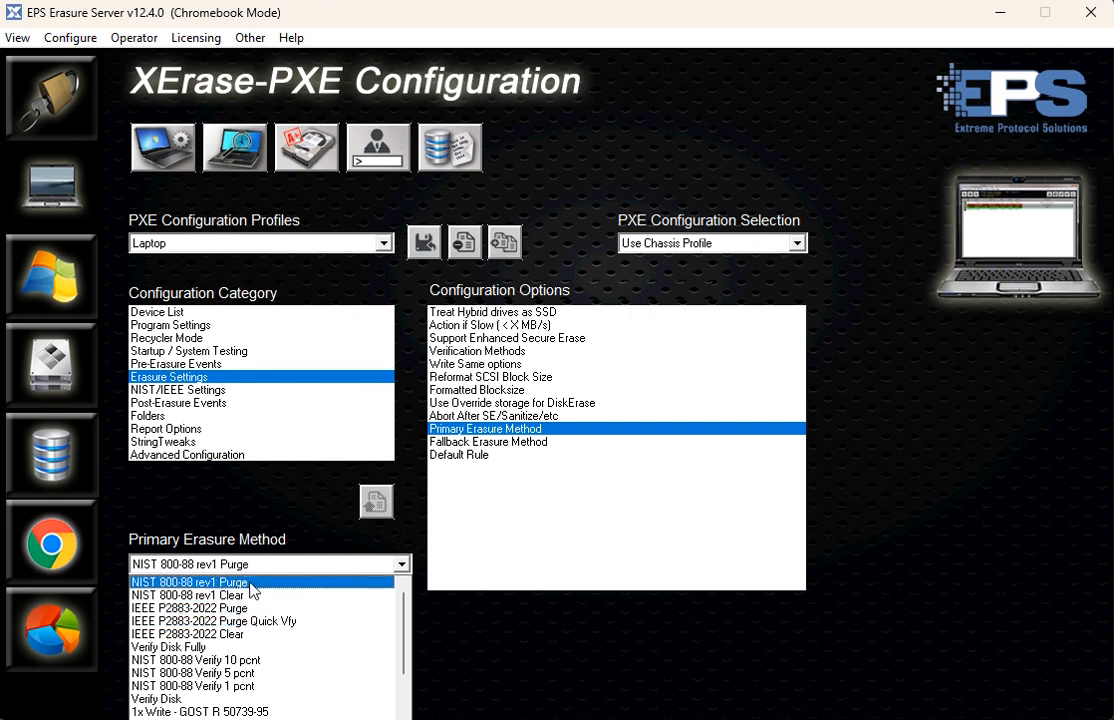
left_click(481, 446)
left_click(483, 441)
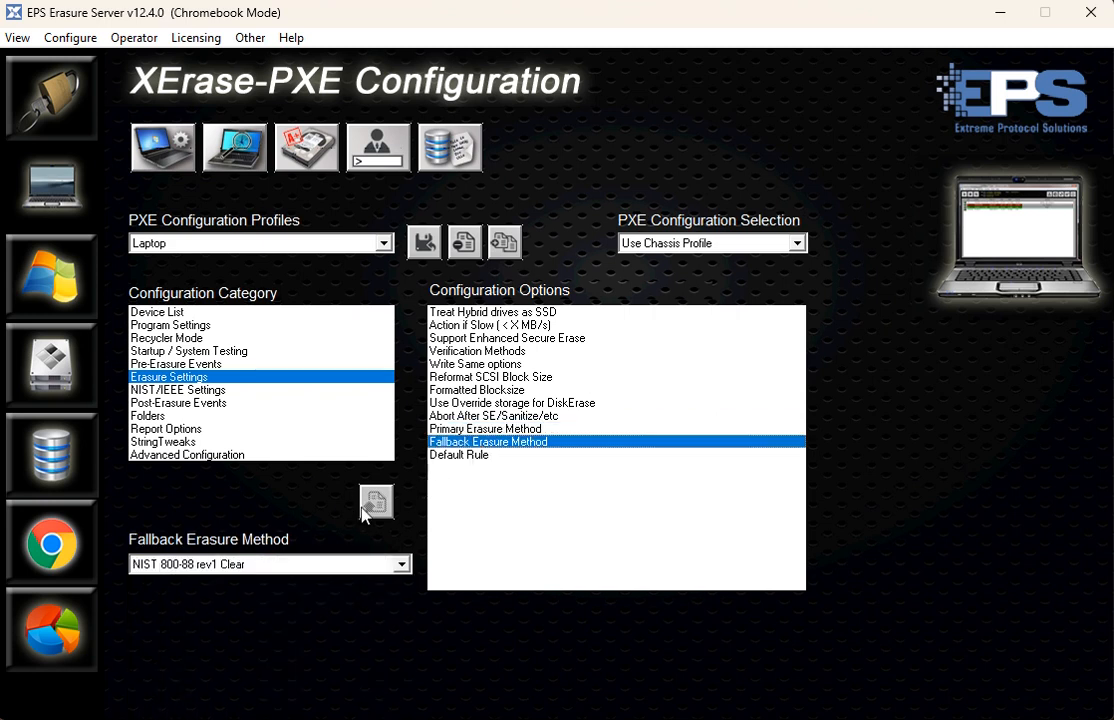
left_click(270, 564)
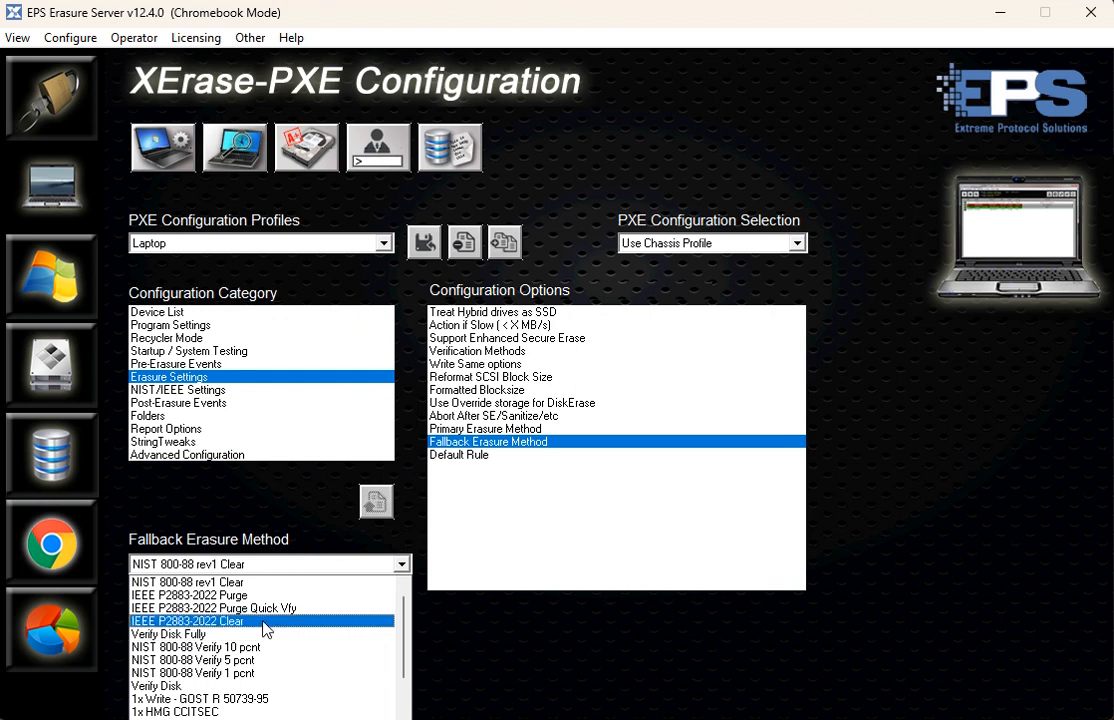
left_click(617, 659)
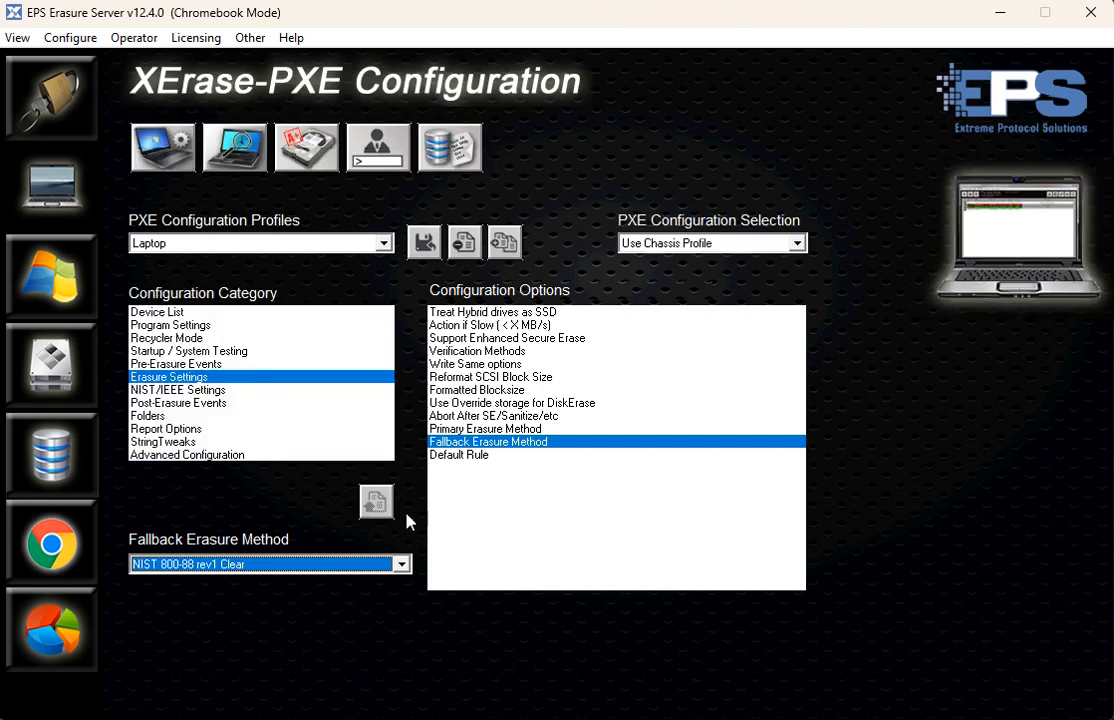
- Review the rules available for the Default Rule option in the Erasure Settings
left_click(472, 456)
left_click(216, 567)
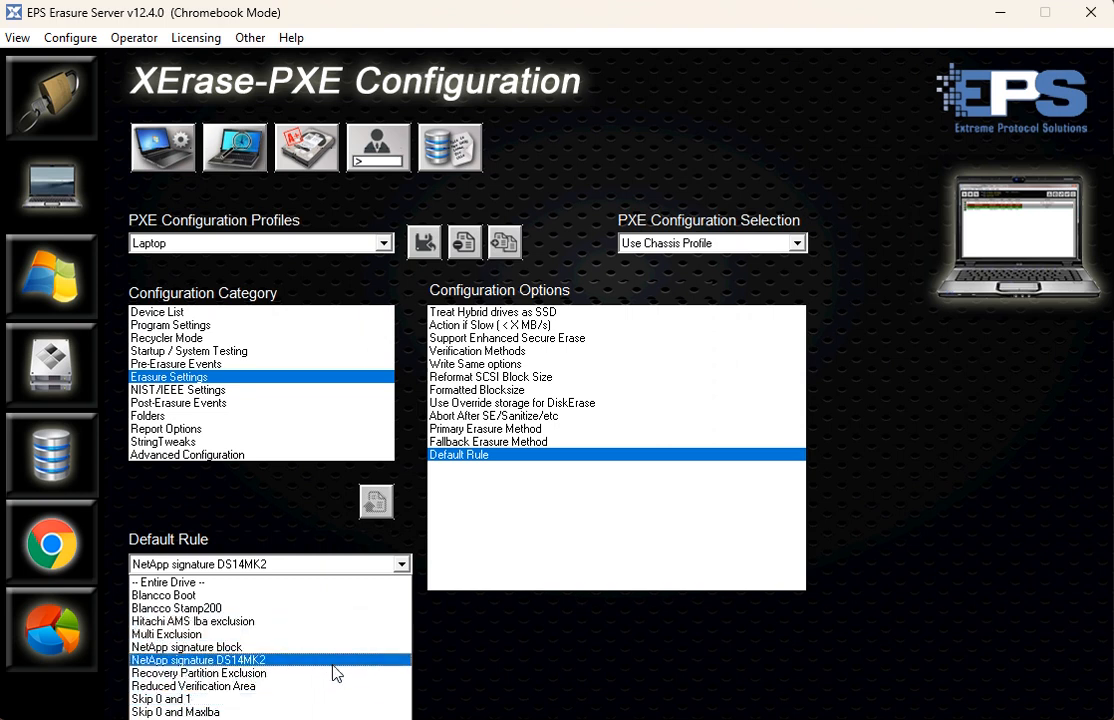
left_click(518, 694)
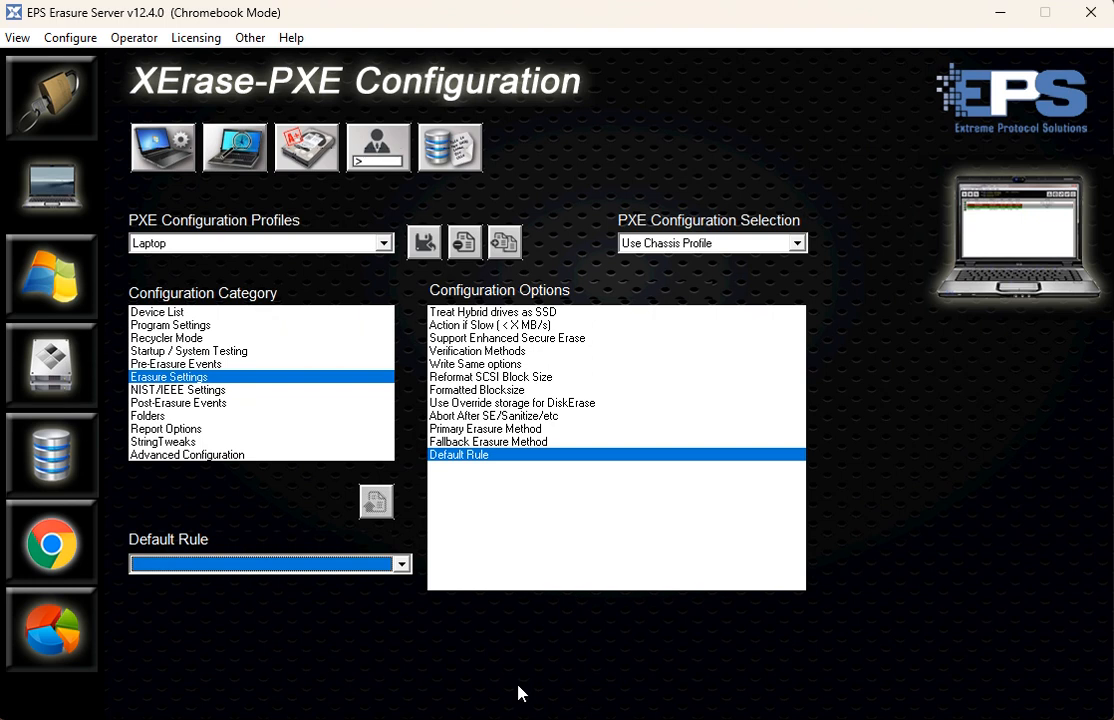
- Review the NIST/IEEE choices for the primary action when a secure operation is not supported or fails
left_click(200, 389)
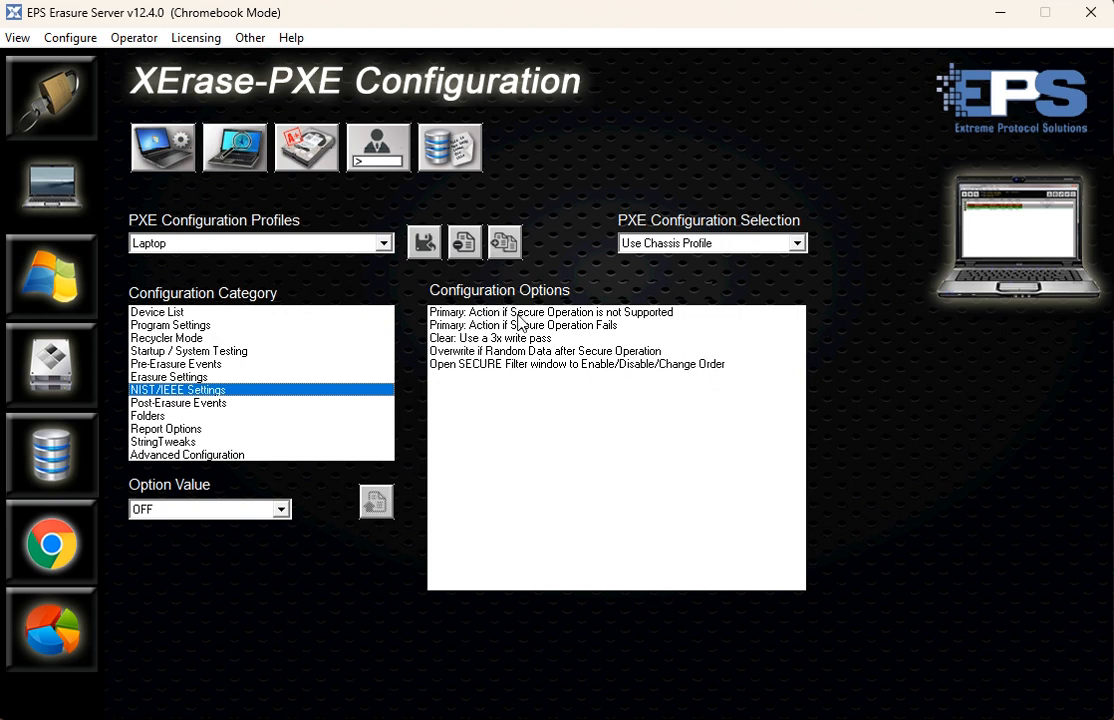
left_click(453, 313)
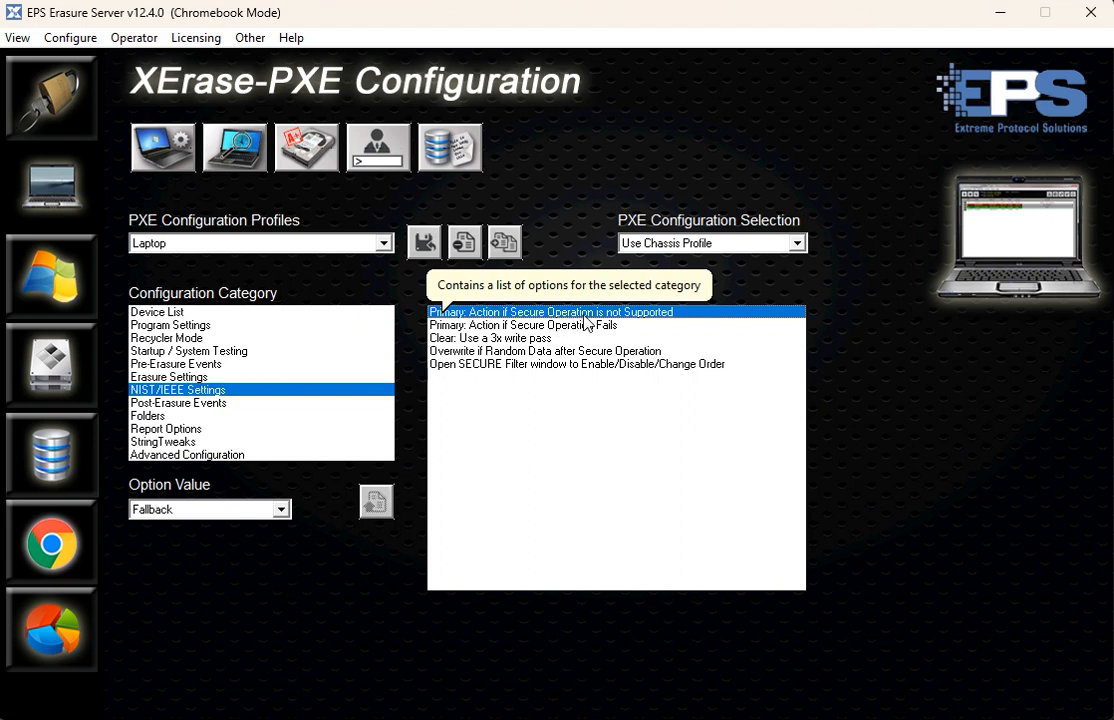
left_click(281, 510)
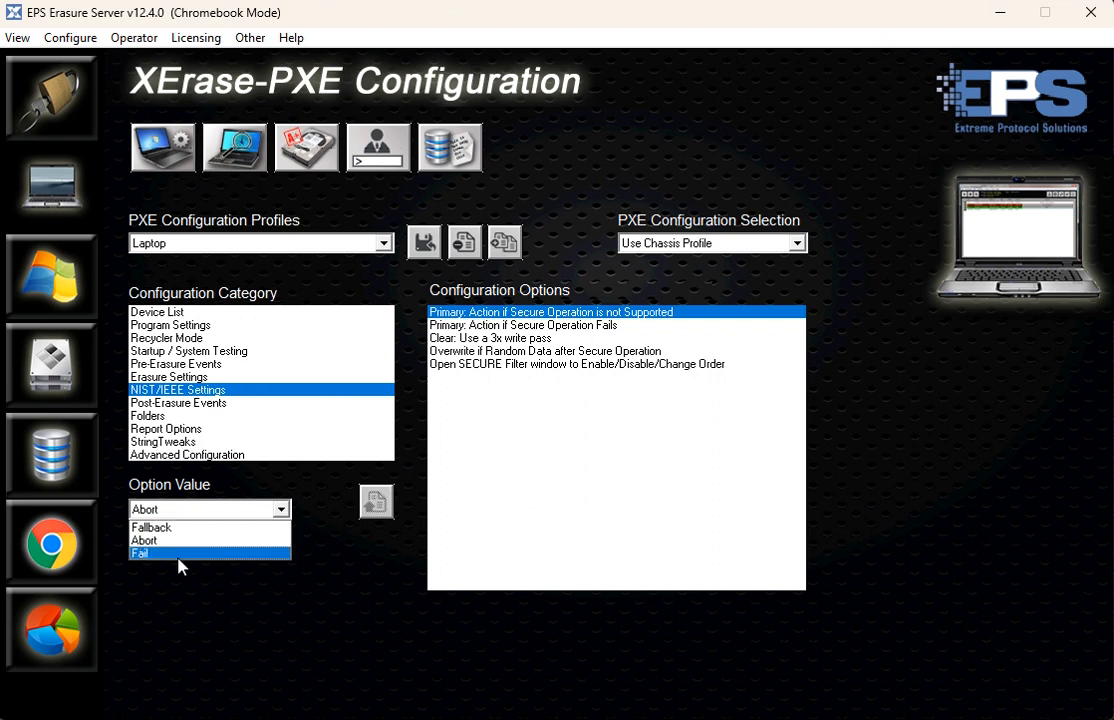
left_click(380, 655)
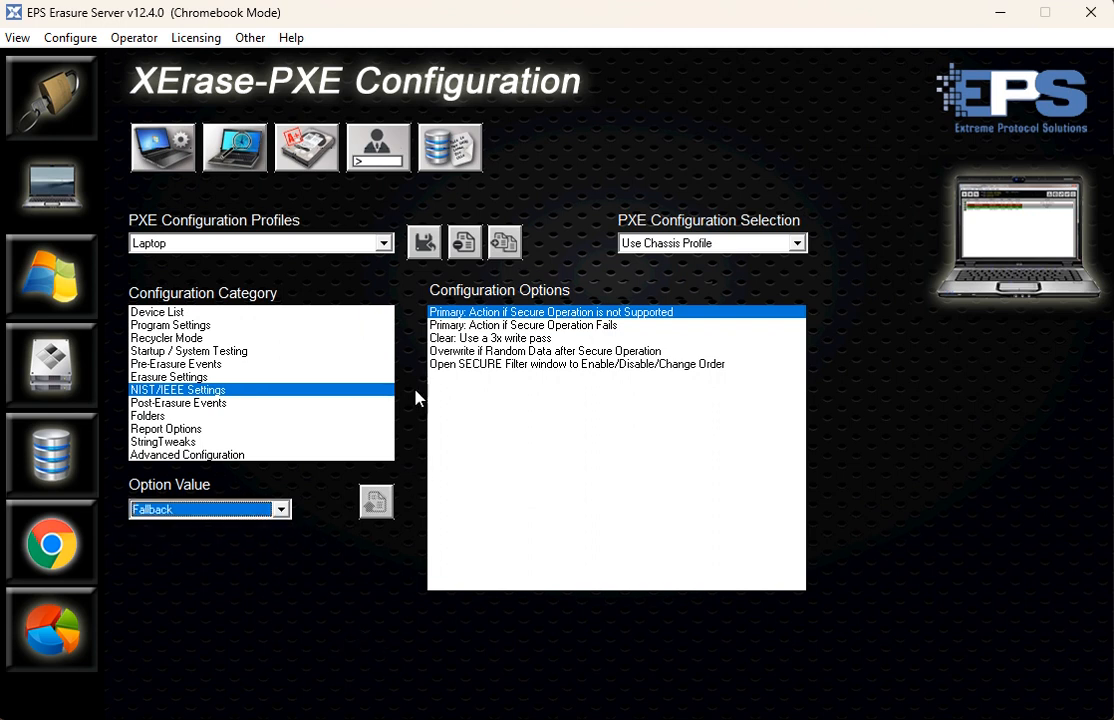
left_click(540, 326)
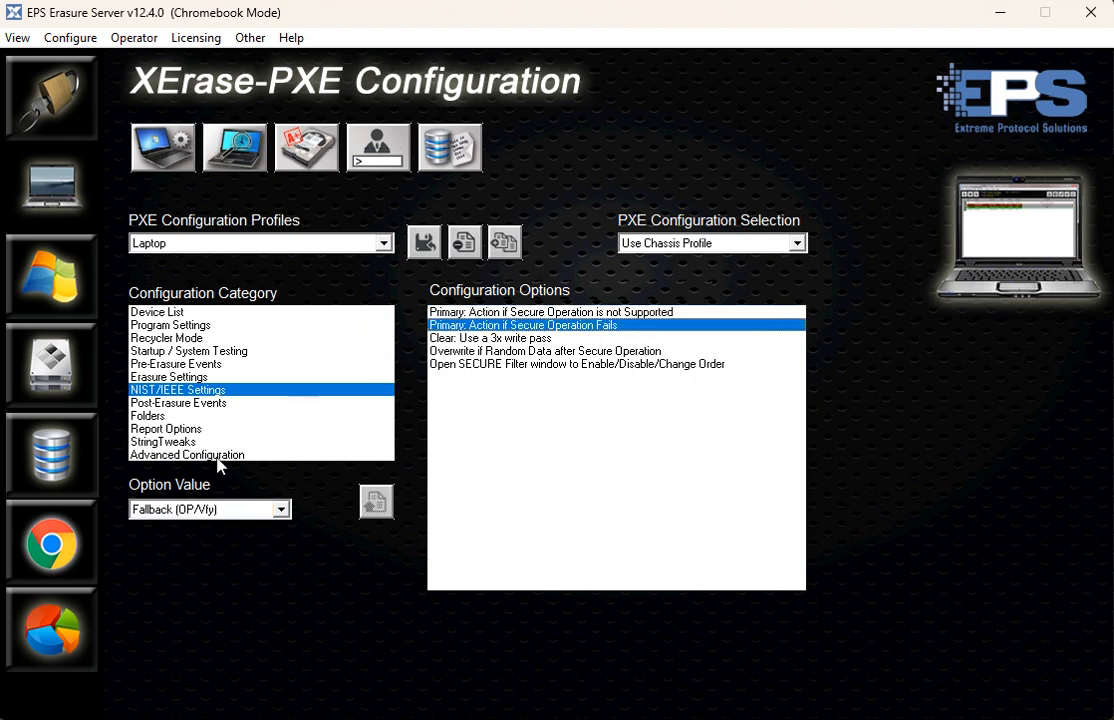
left_click(222, 510)
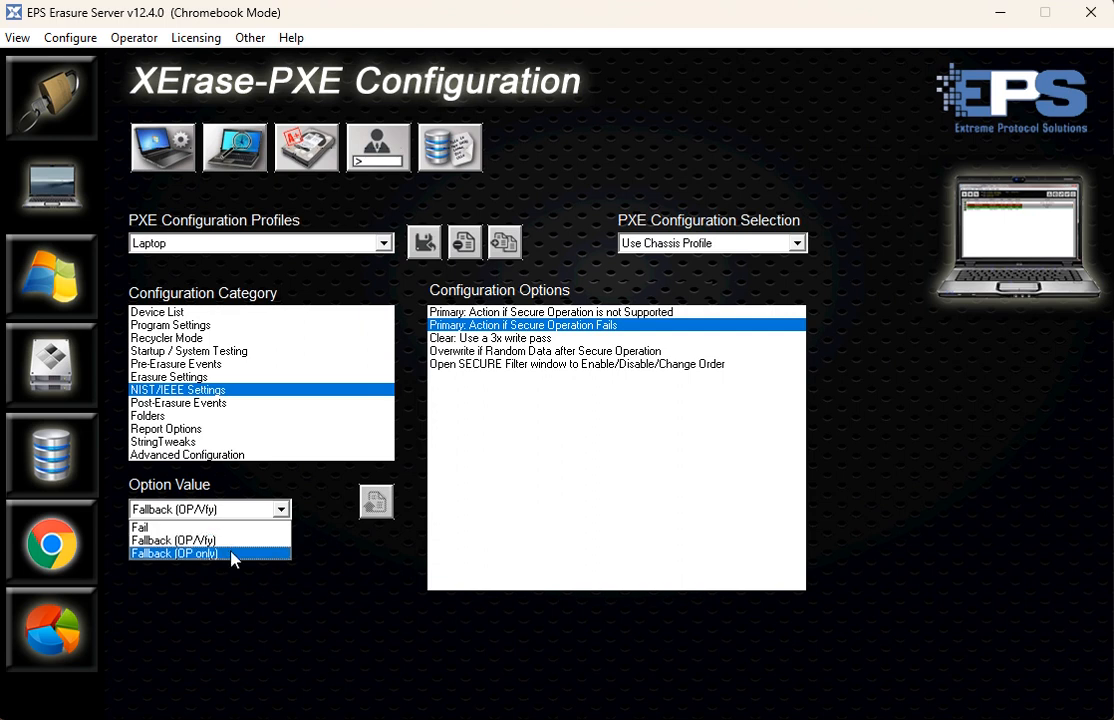
left_click(250, 586)
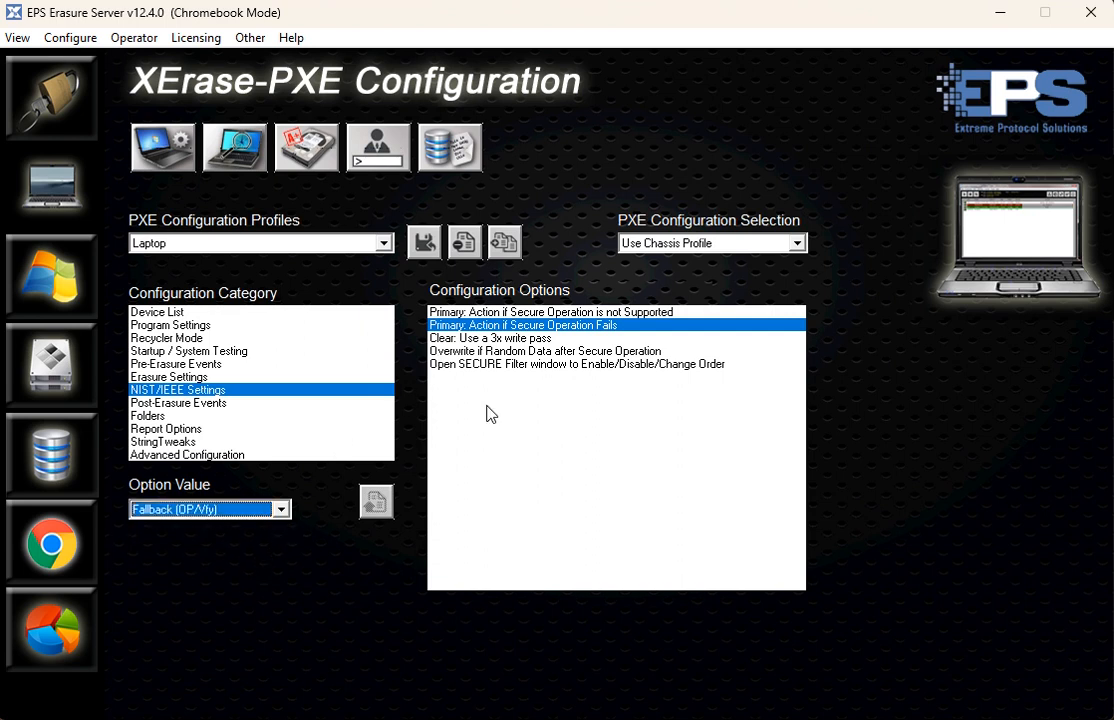
- Review the choices for using a 3x write pass with the Clear method in the NIST/IEEE Settings
left_click(463, 339)
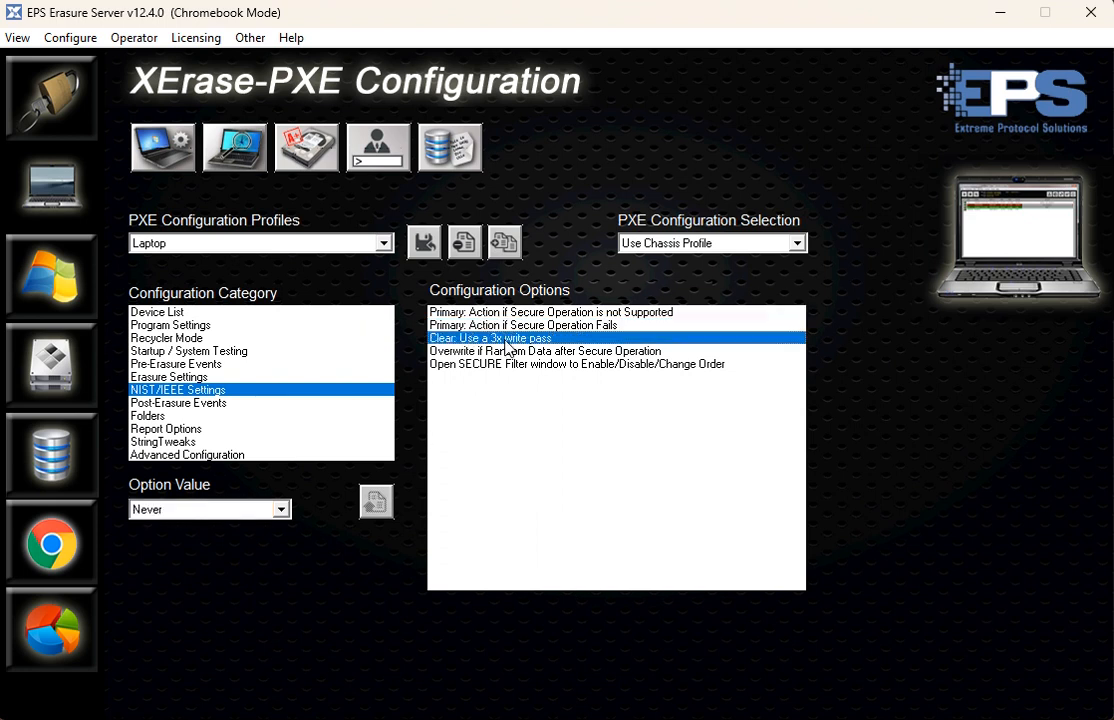
left_click(245, 511)
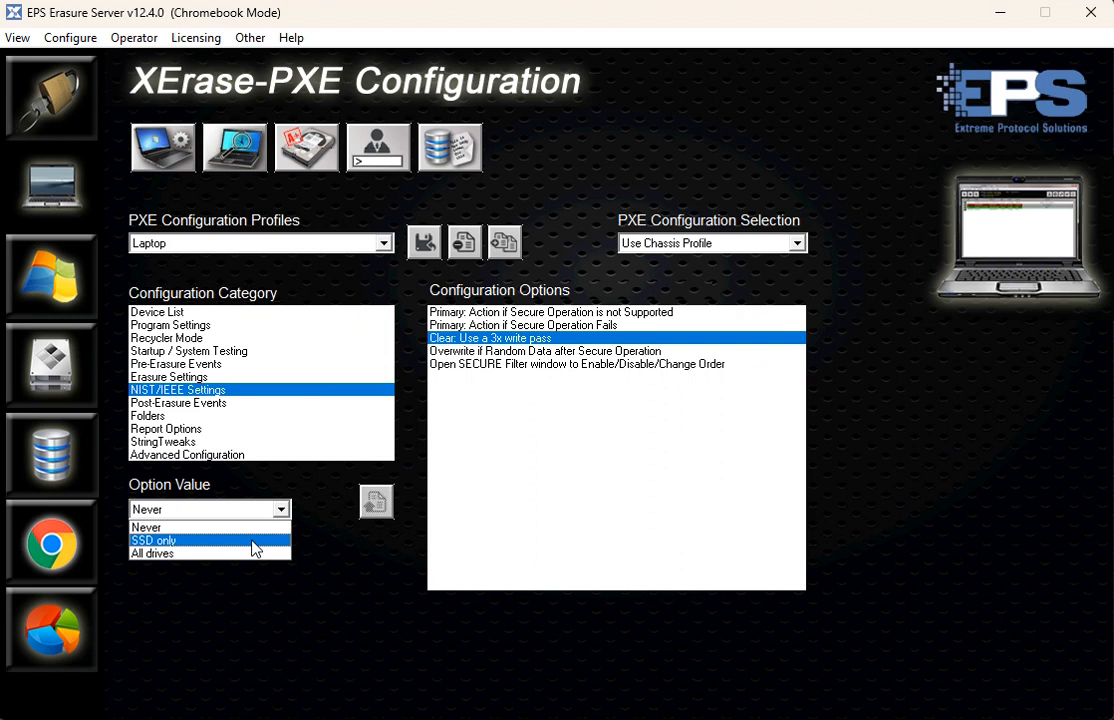
left_click(343, 577)
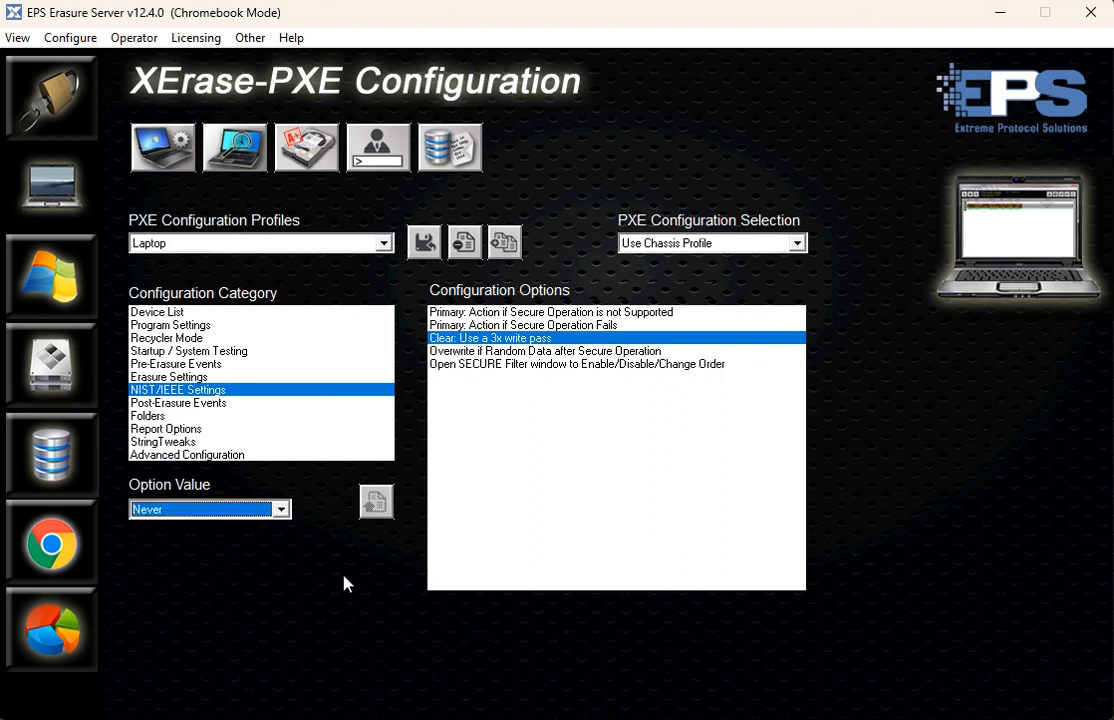
- Set Overwrite if Random Data after Secure Operation to ON in the NIST/IEEE Settings
left_click(505, 352)
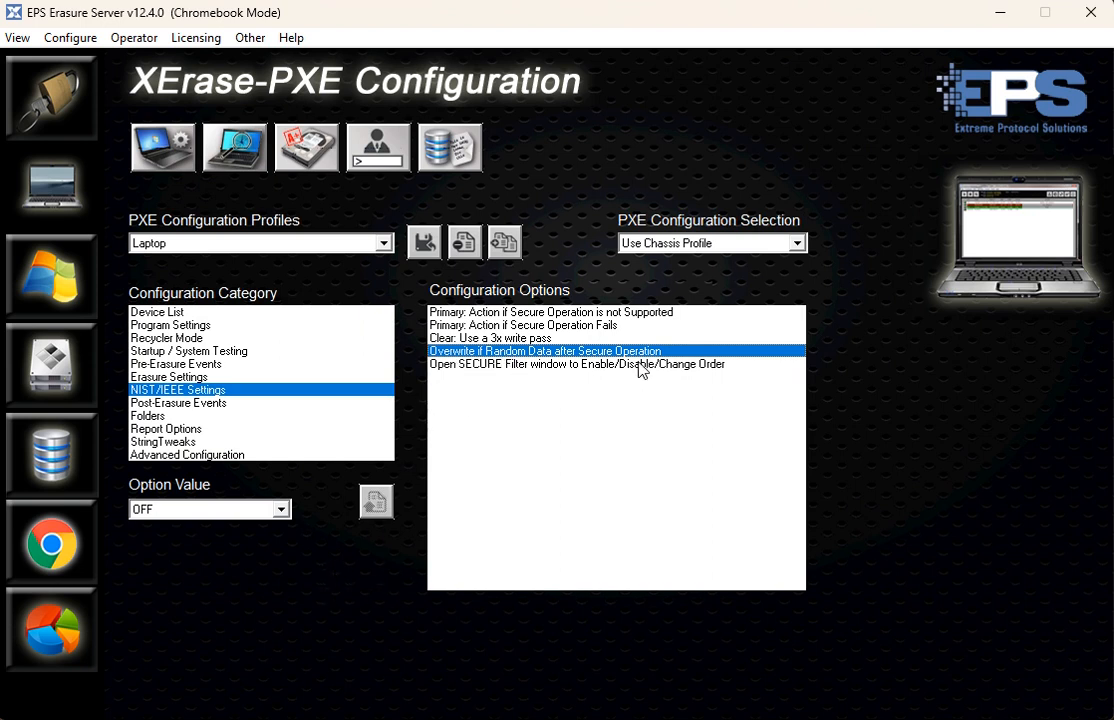
left_click(215, 509)
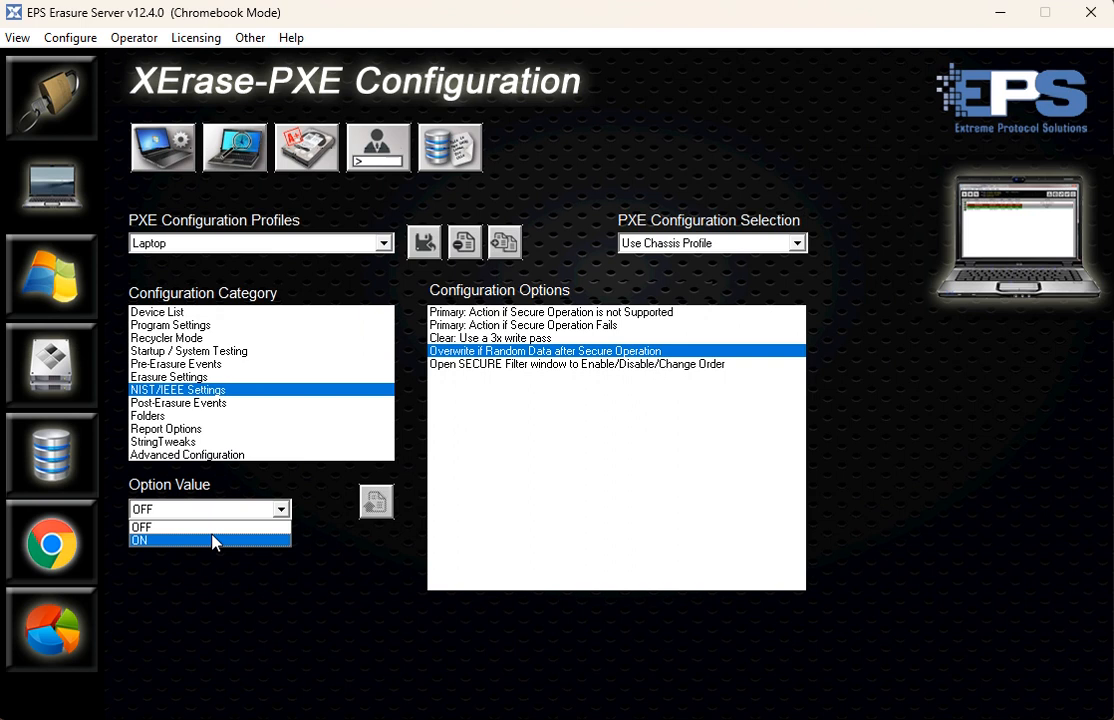
left_click(215, 541)
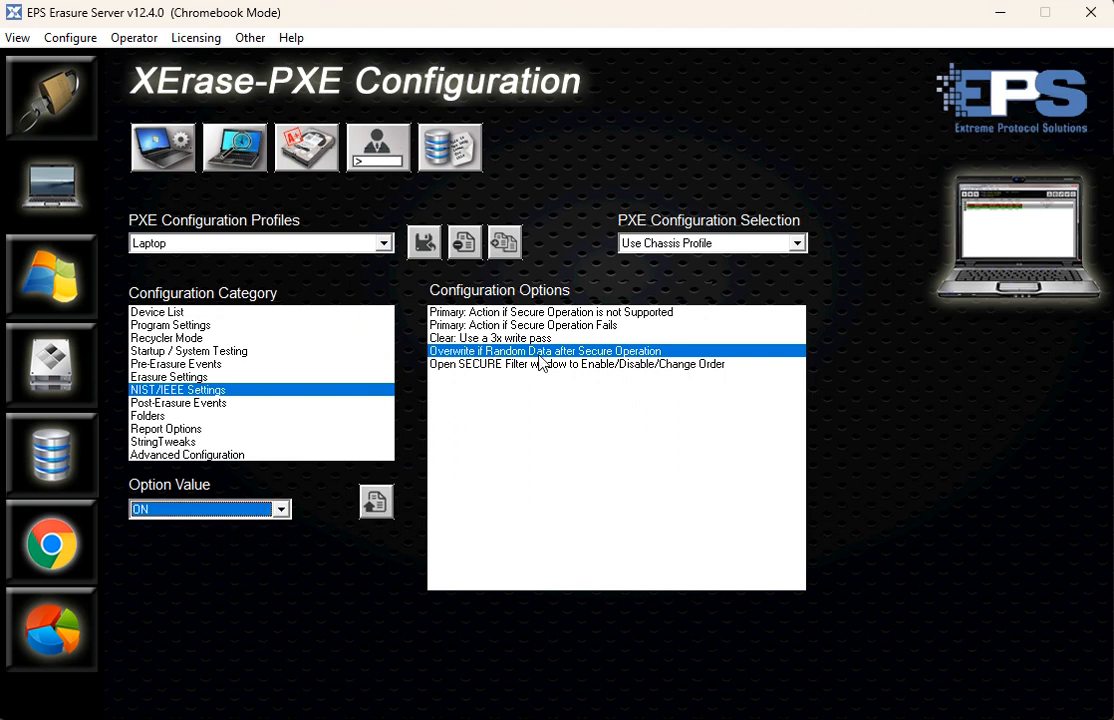